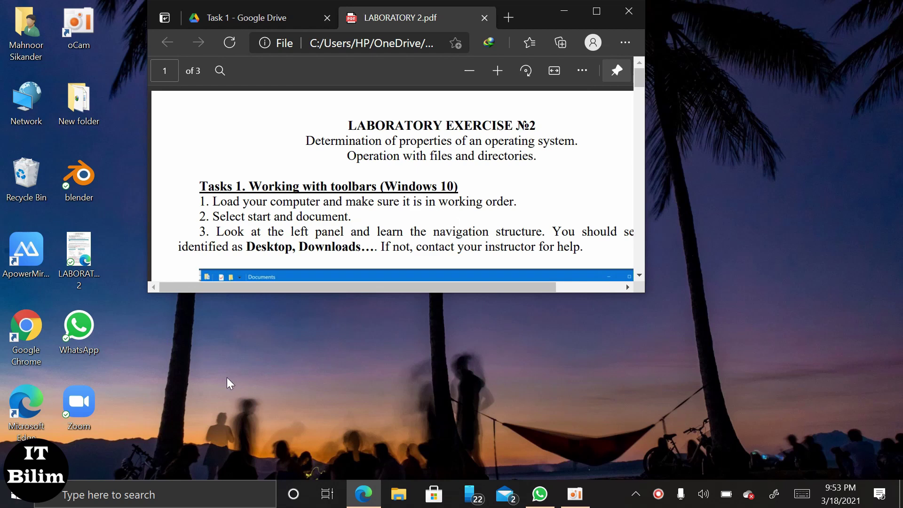
# Step: Open the Documents folder from Start, switch to Downloads, and look through the locations in the folder tree
pyautogui.click(15, 498)
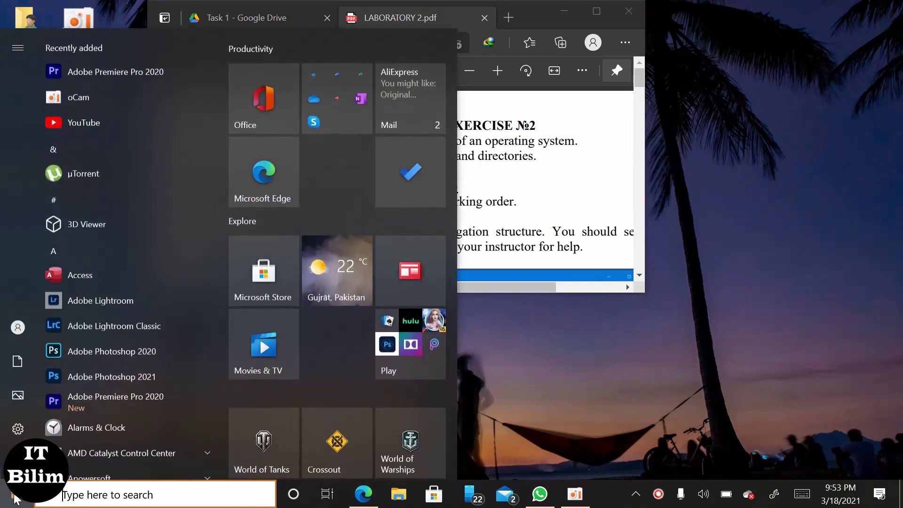
pyautogui.moveTo(29, 372)
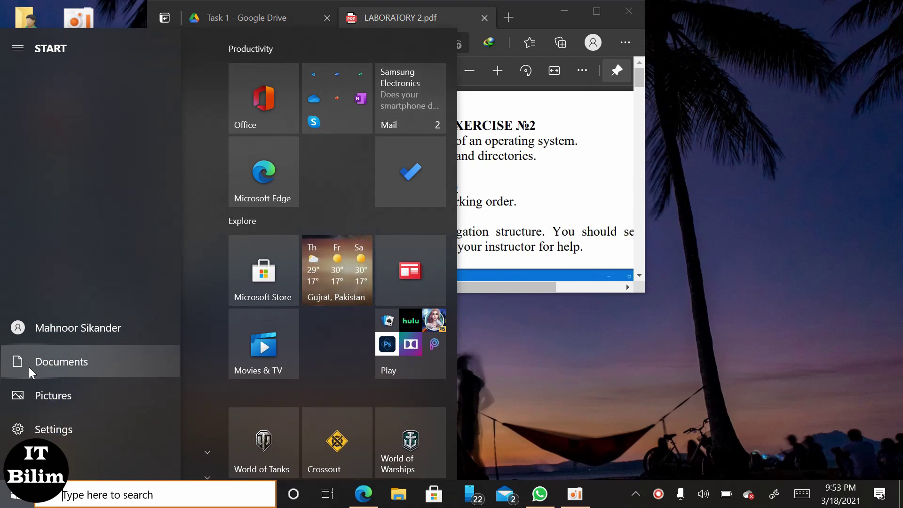
pyautogui.click(44, 361)
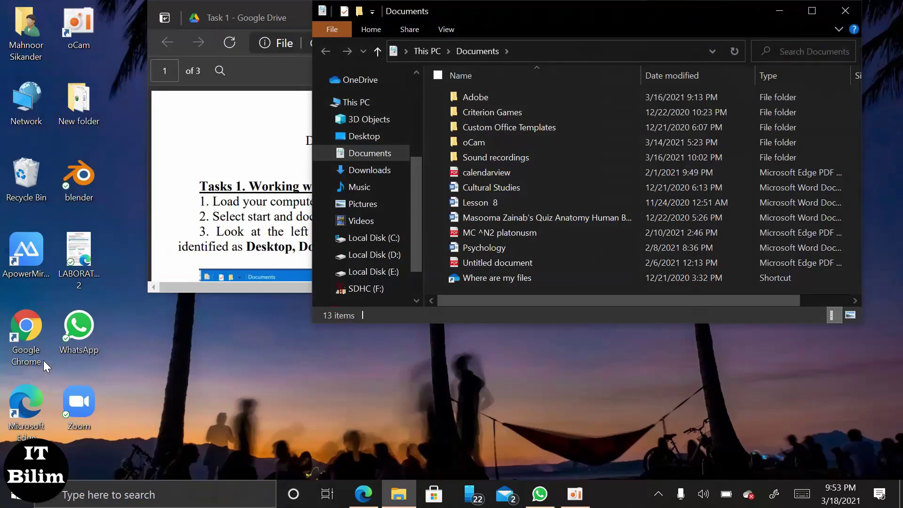
pyautogui.click(378, 171)
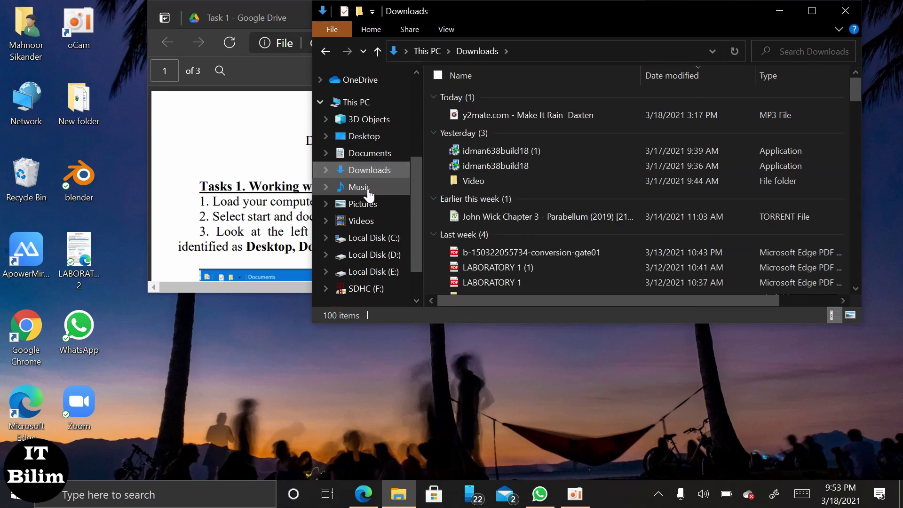
pyautogui.scroll(-2, 372, 207)
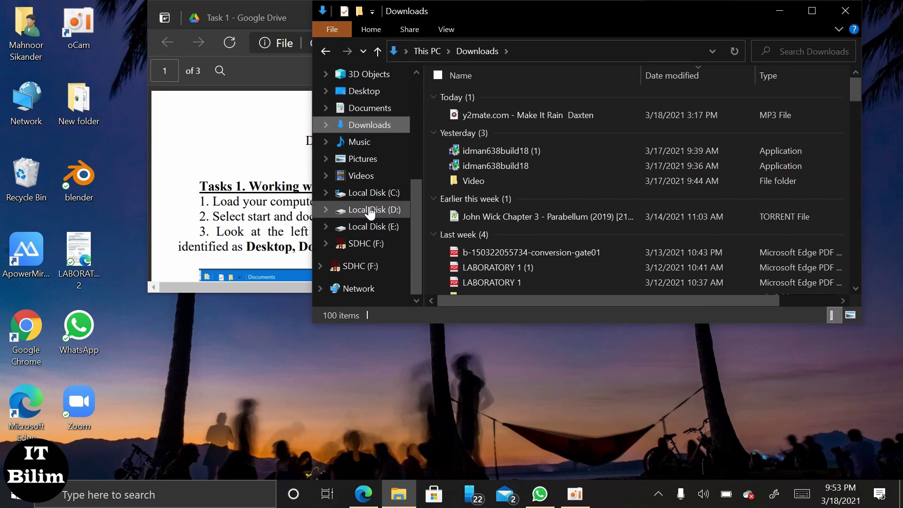
pyautogui.scroll(2, 384, 194)
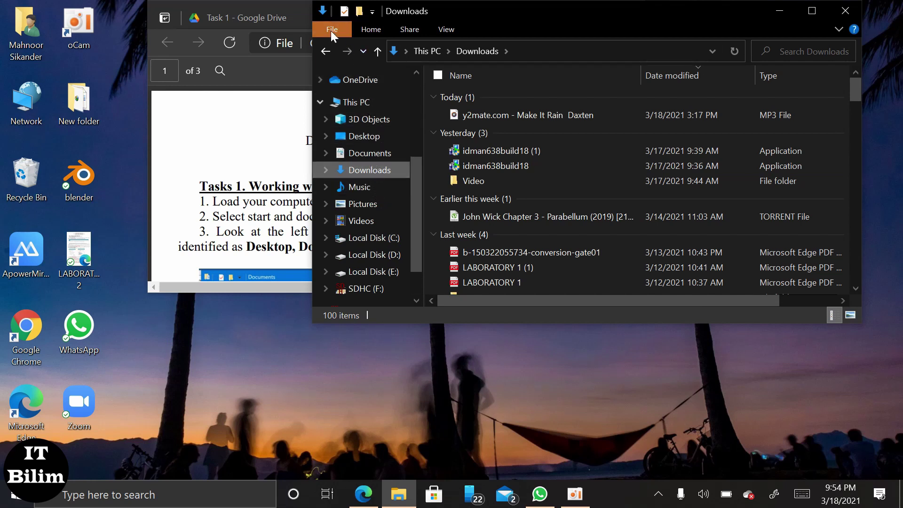
# Step: Look over the Home, Share and View commands of the Downloads window, and close the window
pyautogui.click(359, 30)
pyautogui.click(416, 29)
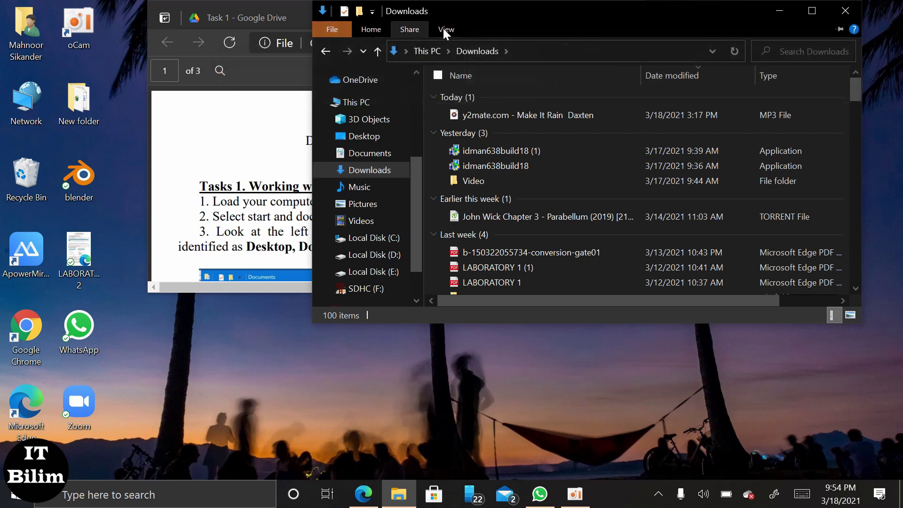
pyautogui.click(444, 30)
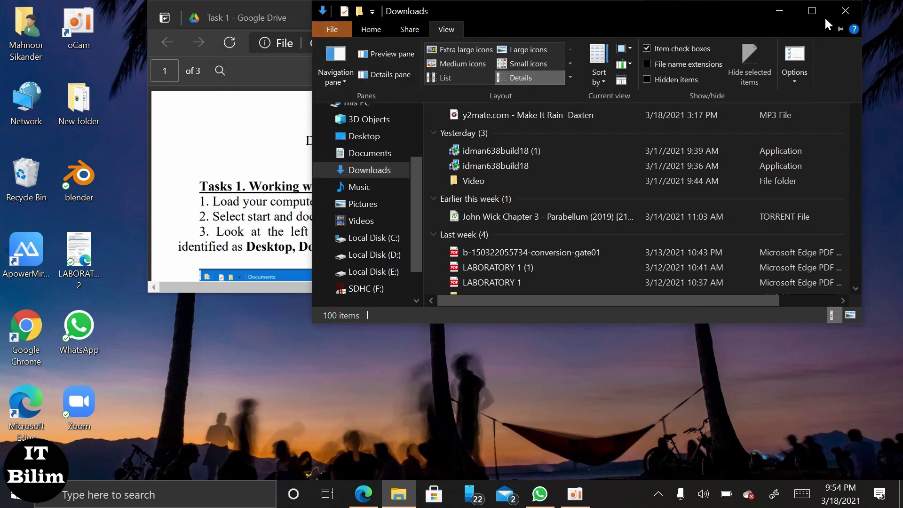
pyautogui.click(843, 12)
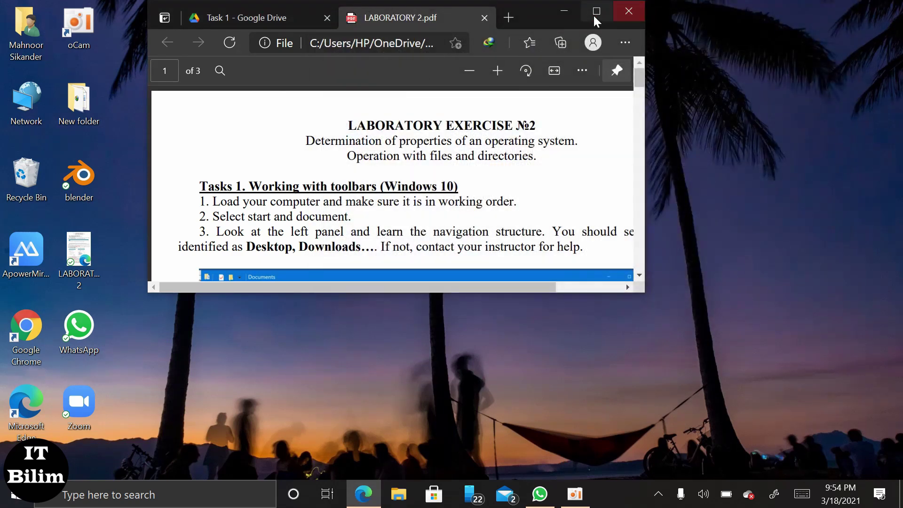
# Step: Minimize the lab PDF window and create a desktop folder named with the student's full name followed by "OMA 201 Lab 2"
pyautogui.click(563, 12)
pyautogui.rightClick(275, 177)
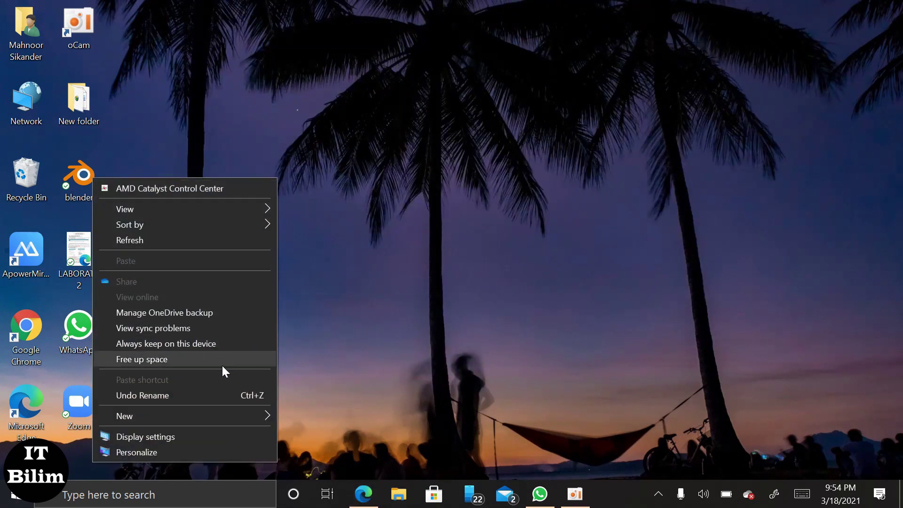
pyautogui.moveTo(210, 420)
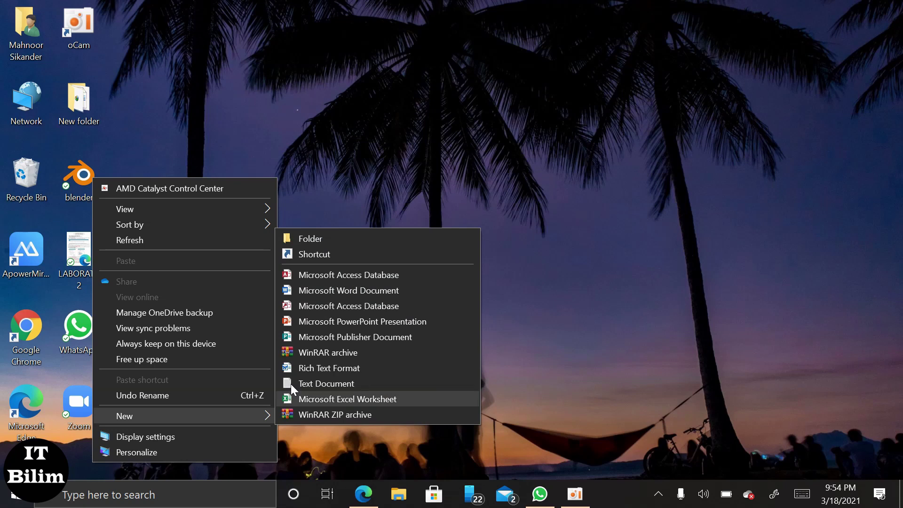
pyautogui.click(335, 240)
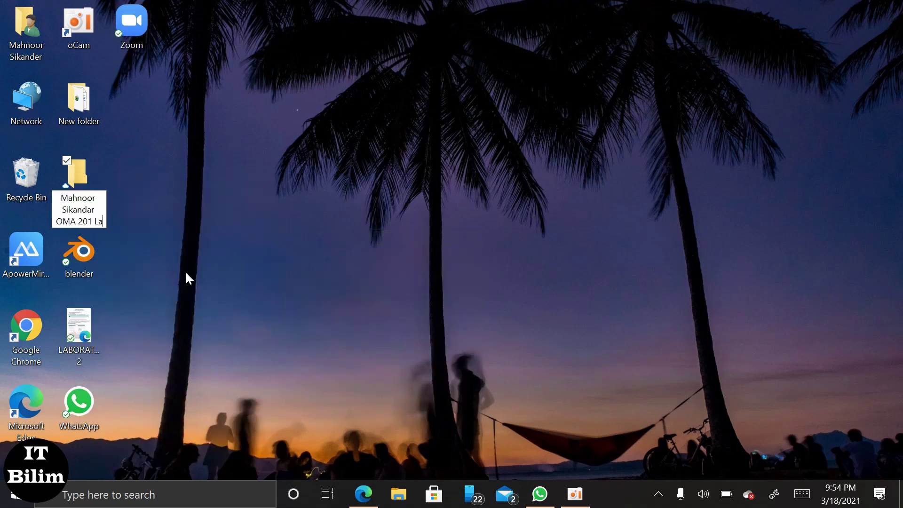
pyautogui.write('b 2')
pyautogui.press('Return')
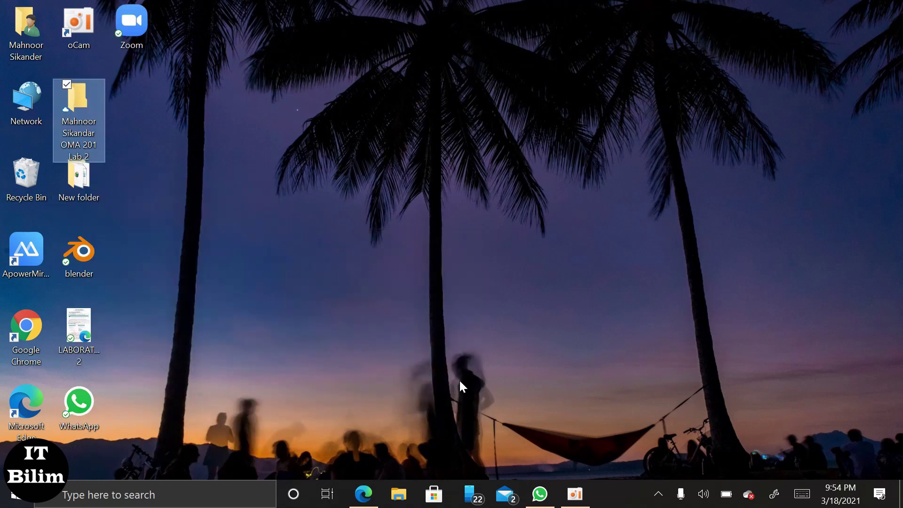
# Step: Open the new lab folder and switch its window to the contents of Local Disk (C:)
pyautogui.doubleClick(88, 90)
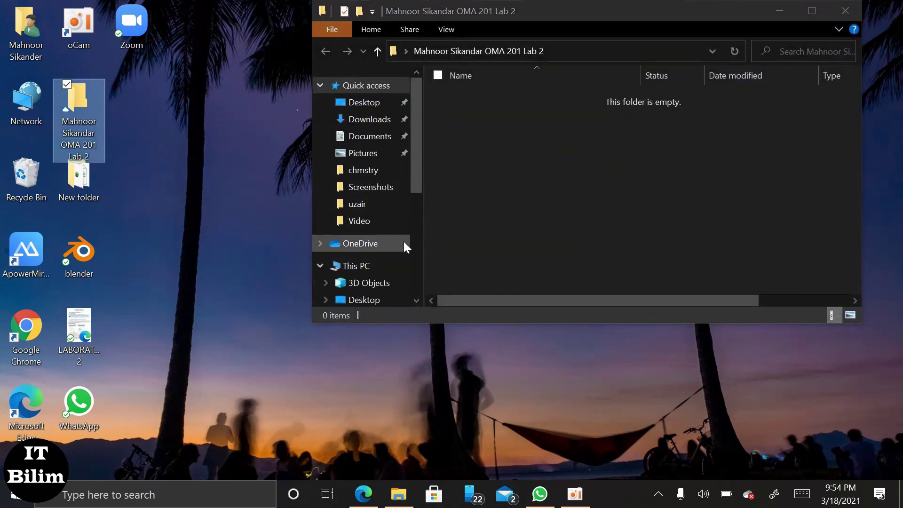
pyautogui.scroll(-2, 390, 212)
pyautogui.scroll(-2, 390, 201)
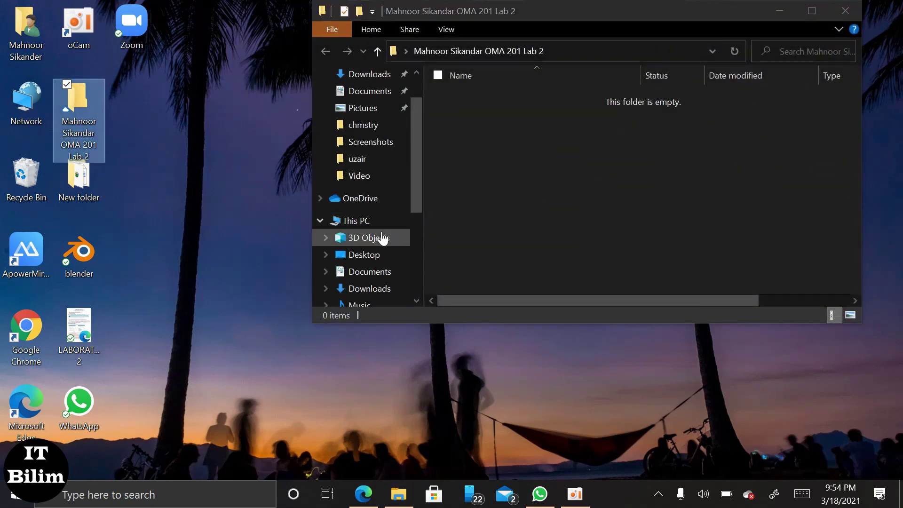
pyautogui.scroll(-5, 382, 238)
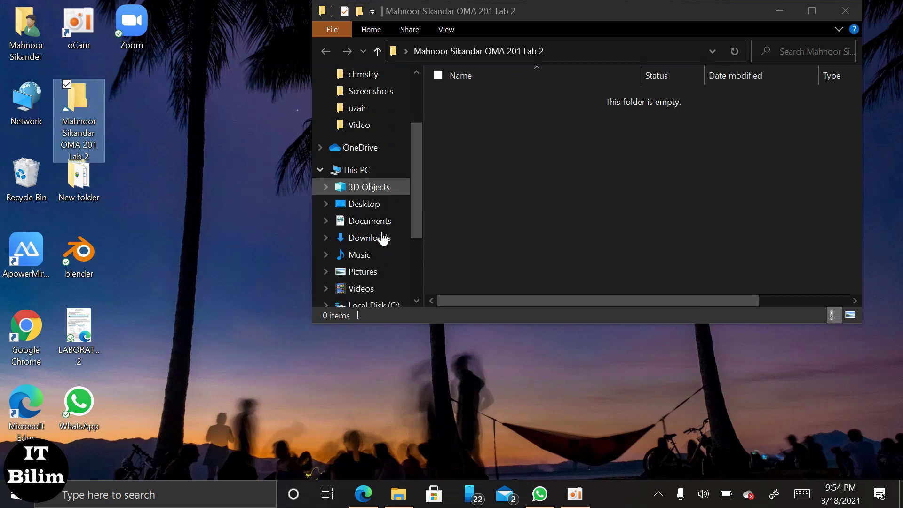
pyautogui.click(381, 257)
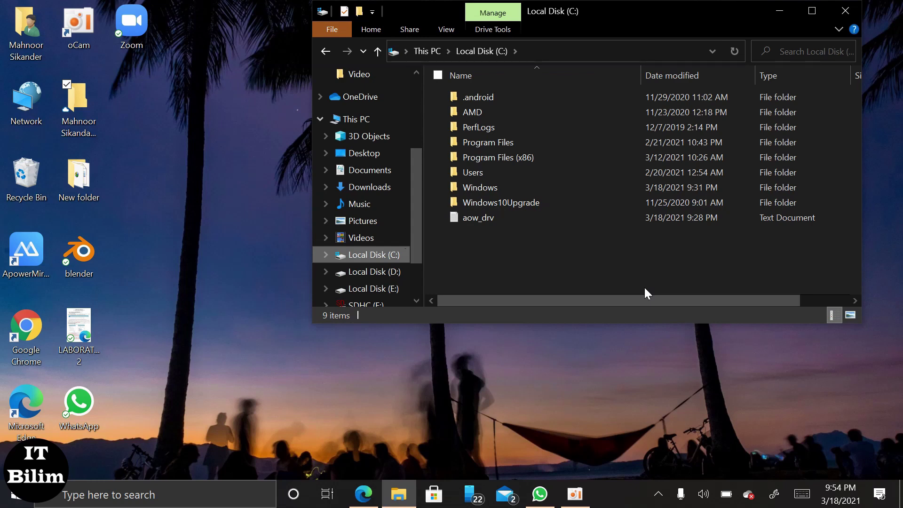
pyautogui.press('super')
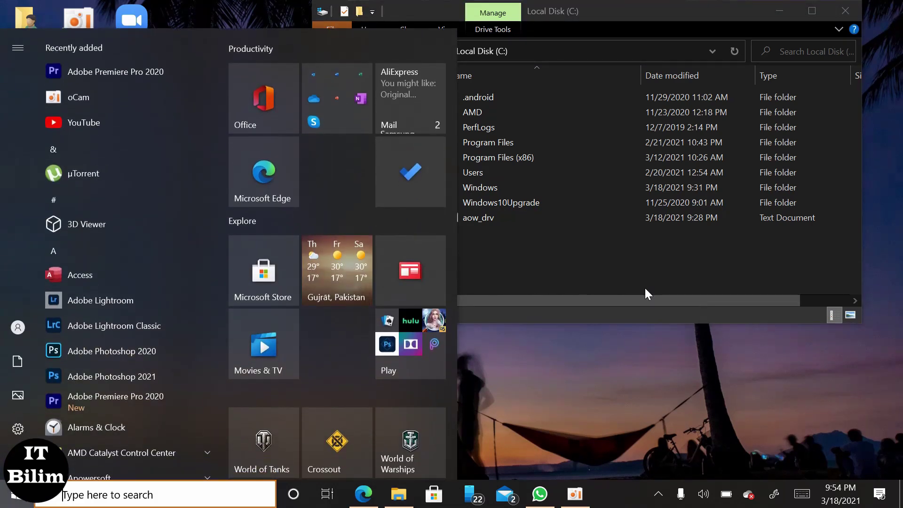
pyautogui.press('super')
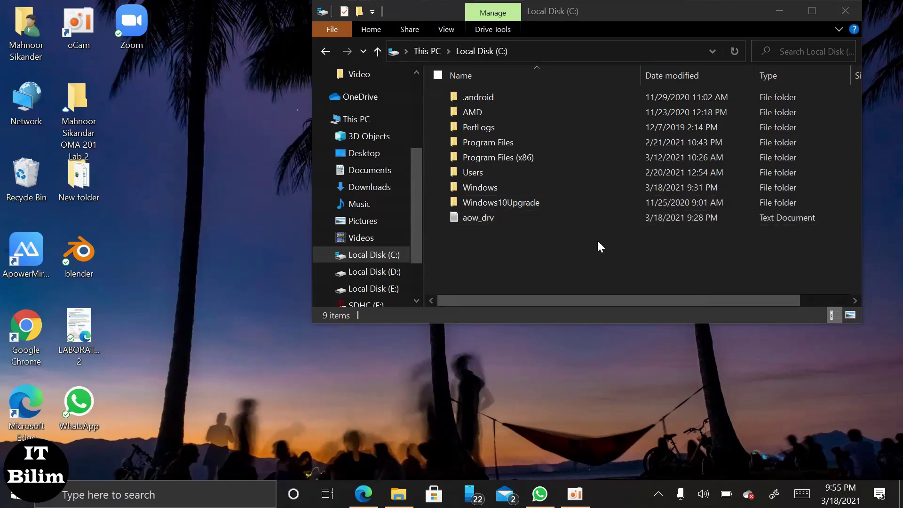
pyautogui.click(598, 243)
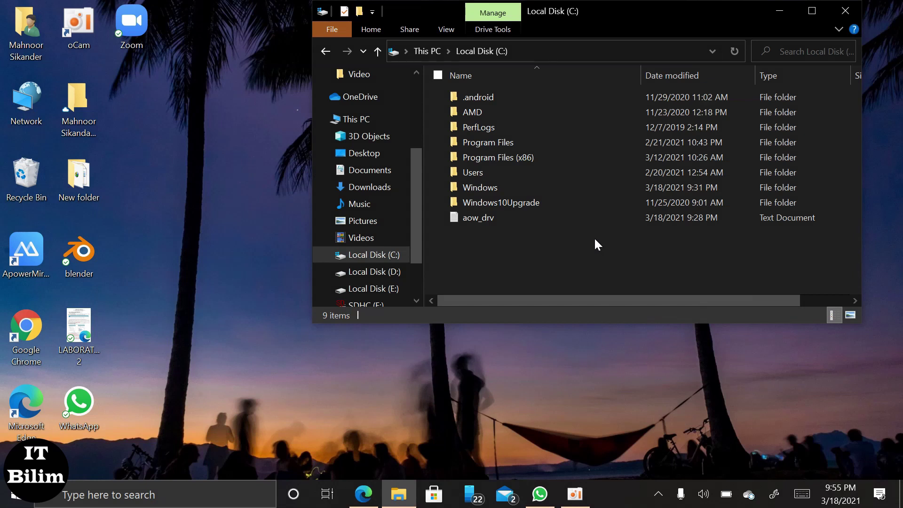
pyautogui.click(441, 25)
pyautogui.click(441, 24)
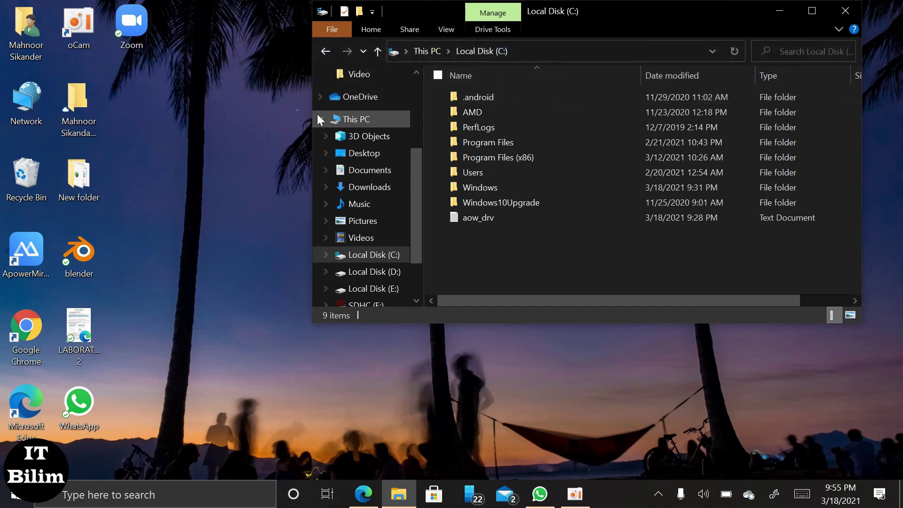
# Step: Create a Microsoft Word document on the desktop named with the student's full name followed by "LAb 2 TAsk 1"
pyautogui.rightClick(284, 129)
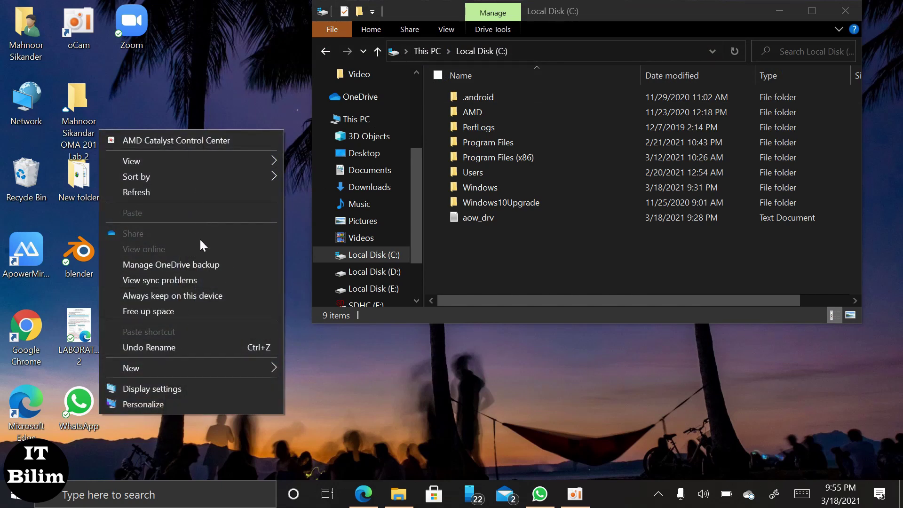
pyautogui.moveTo(194, 366)
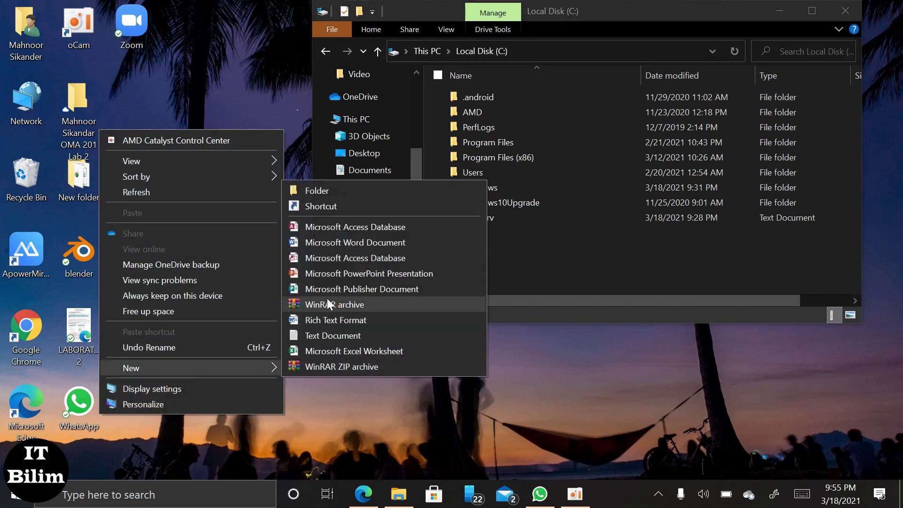
pyautogui.click(340, 247)
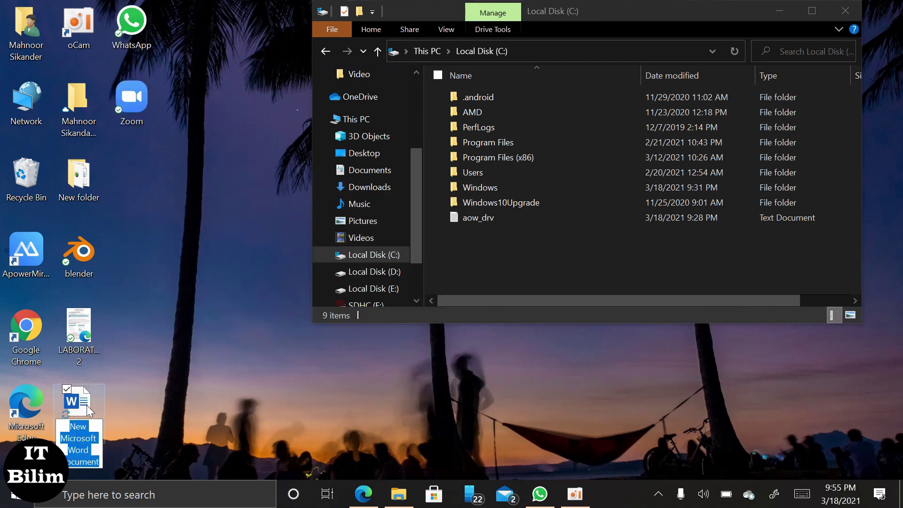
pyautogui.write('Mahnoor')
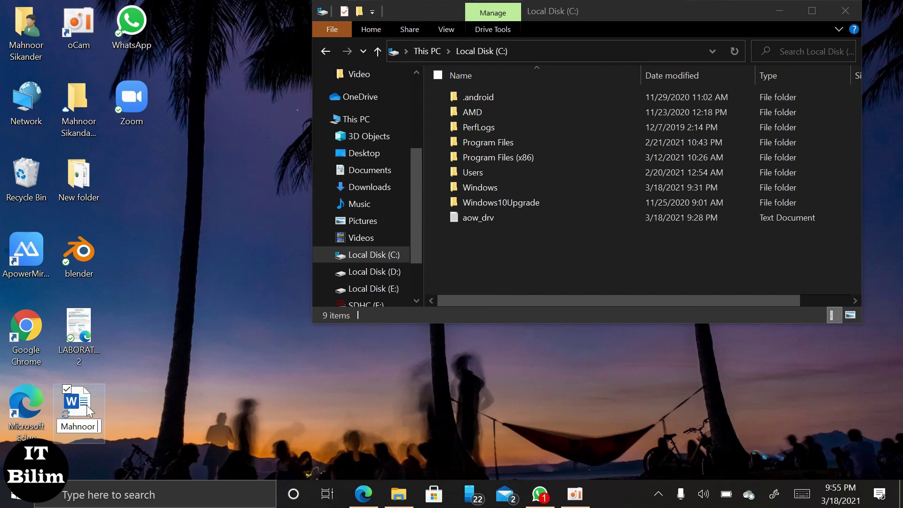
pyautogui.write(' Sikande')
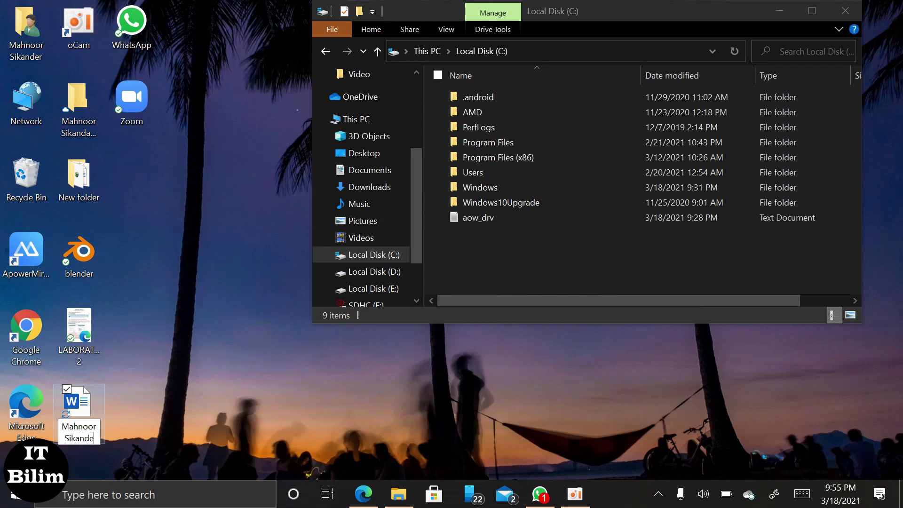
pyautogui.write('r LAb 2')
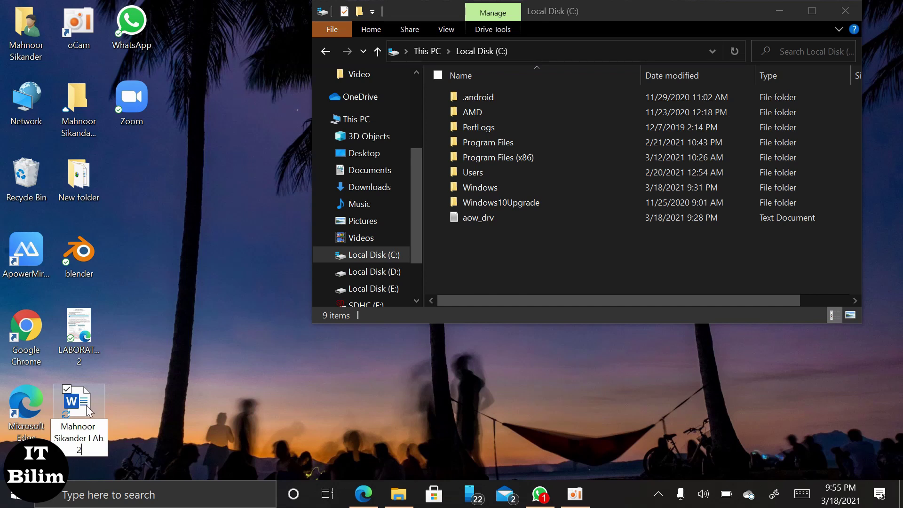
pyautogui.write(' TAsk 1')
pyautogui.press('Return')
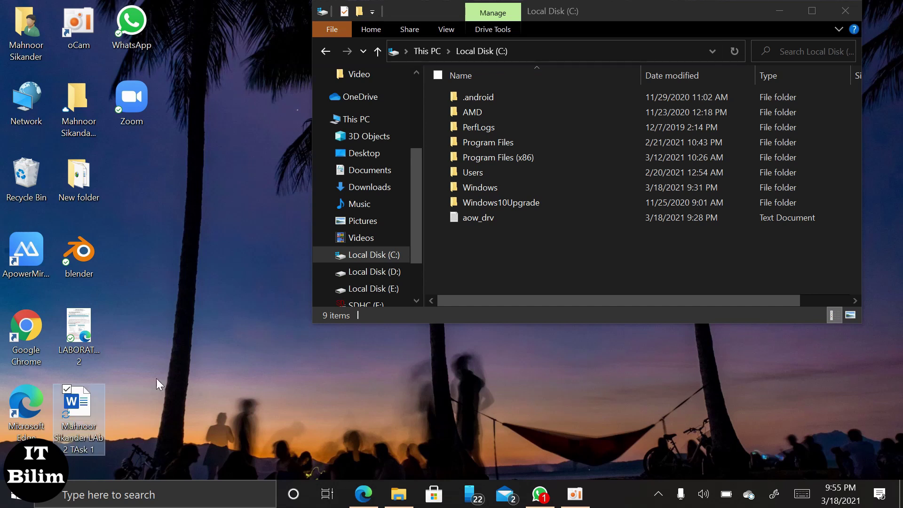
# Step: Open the new Word document and enter a "Name" line with the student's full name, followed by the line "Lab 2 task 1"
pyautogui.doubleClick(96, 409)
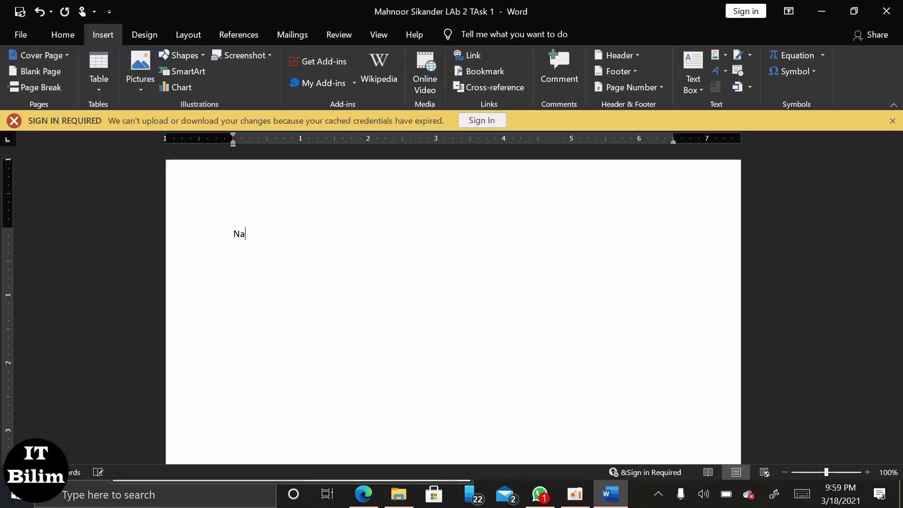
pyautogui.write('me Mahnoor ')
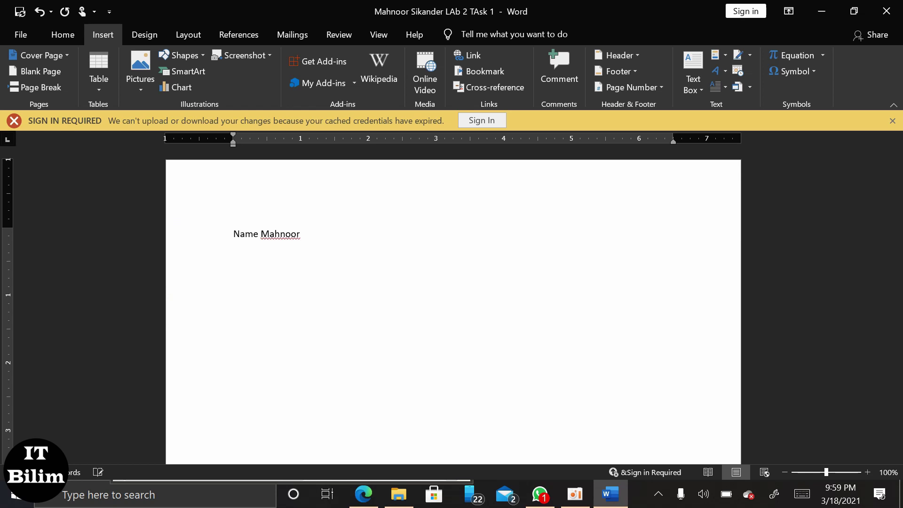
pyautogui.write('Sikander')
pyautogui.press('Return')
pyautogui.write('LA')
pyautogui.press('BackSpace')
pyautogui.write('ab 2 task 1')
pyautogui.press('Return')
pyautogui.press('Return')
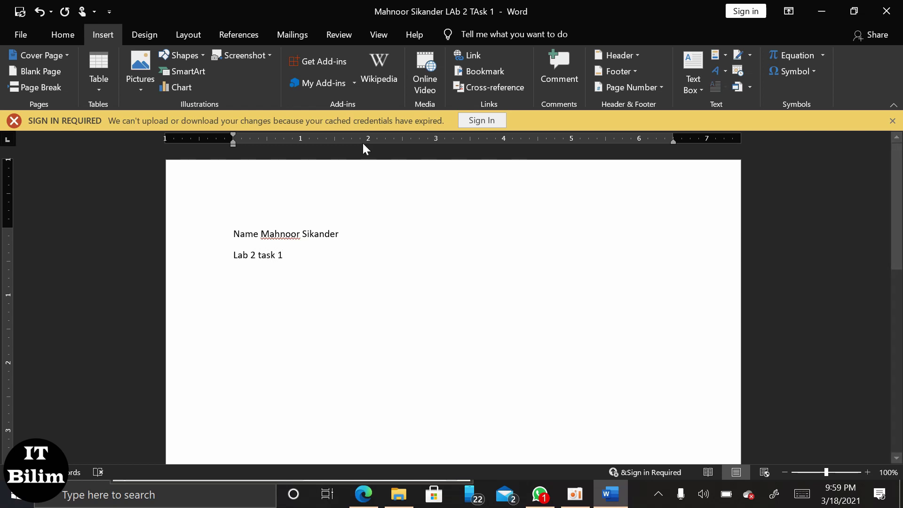
# Step: Insert the picture Screenshot (143) from the Screenshots folder below the heading lines
pyautogui.click(141, 75)
pyautogui.click(183, 129)
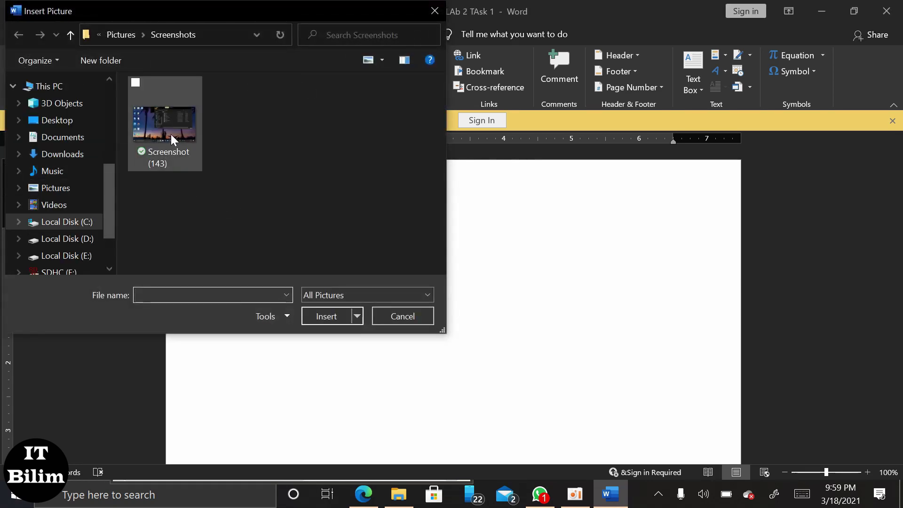
pyautogui.click(170, 134)
pyautogui.click(339, 317)
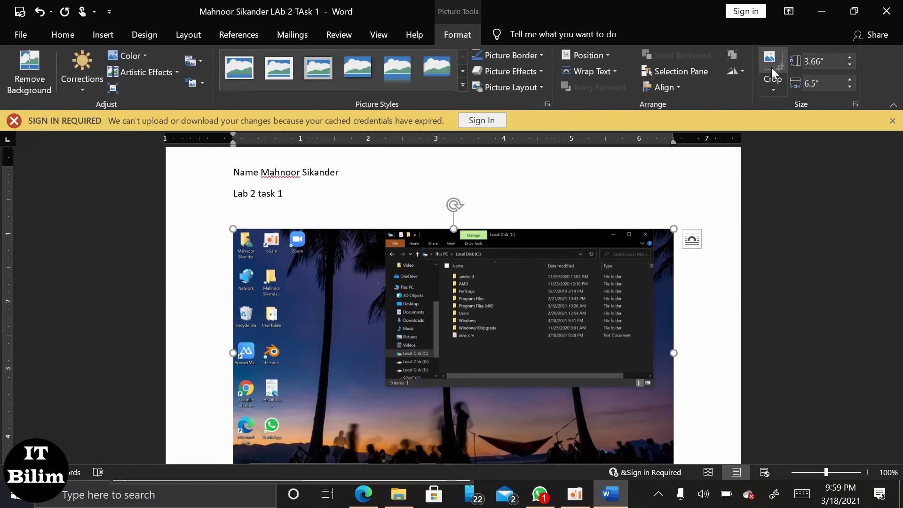
# Step: Crop the inserted picture to the Local Disk (C:) file list, about 1.8 by 3.1 inches, and start a new line below it
pyautogui.click(772, 67)
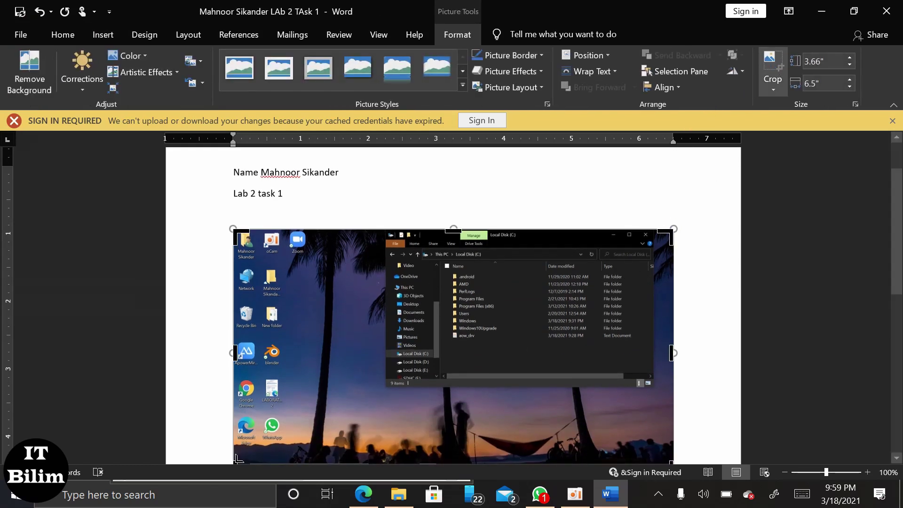
pyautogui.moveTo(235, 462); pyautogui.dragTo(443, 339)
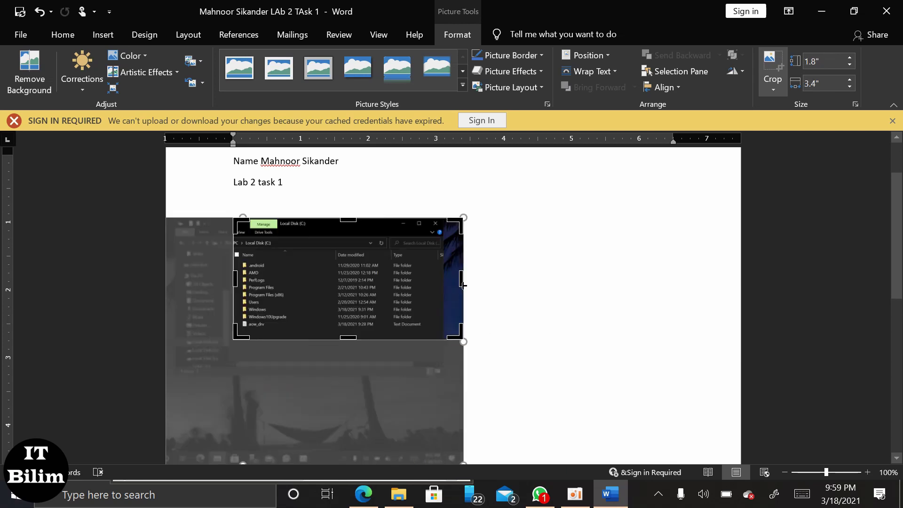
pyautogui.moveTo(461, 281); pyautogui.dragTo(444, 285)
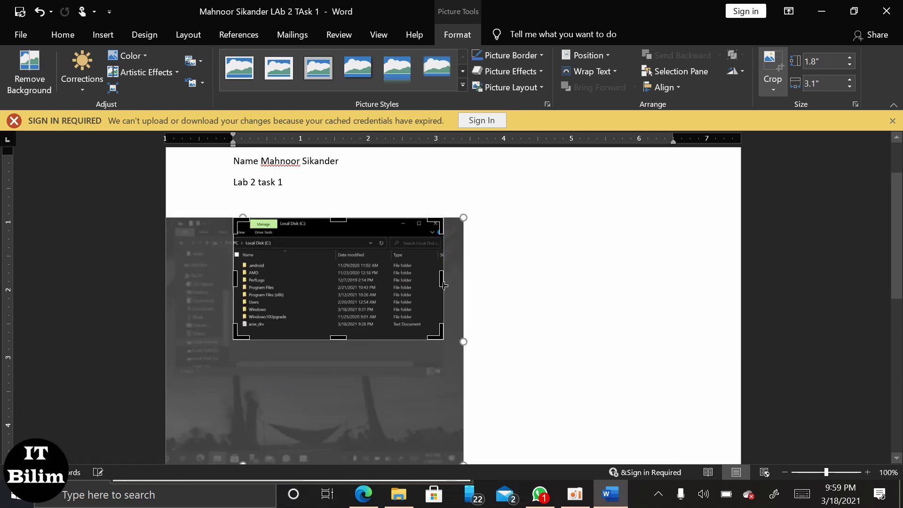
pyautogui.click(500, 244)
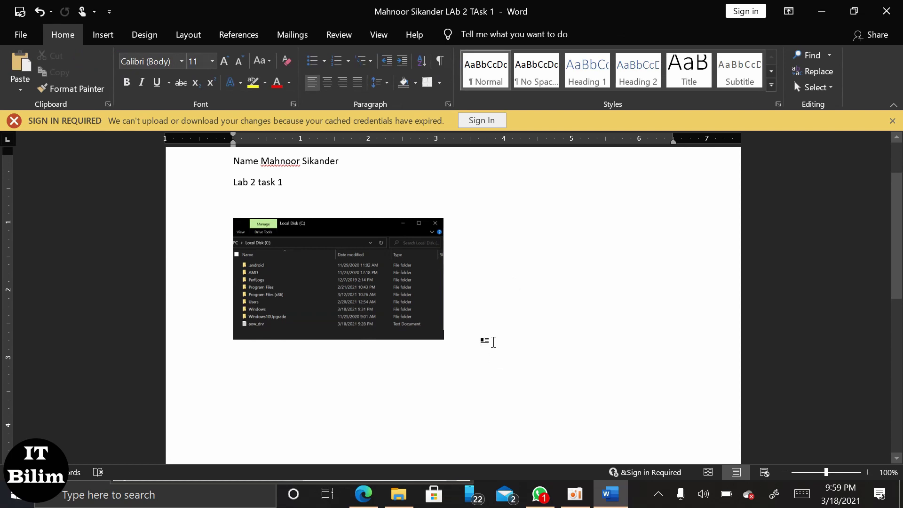
pyautogui.press('Return')
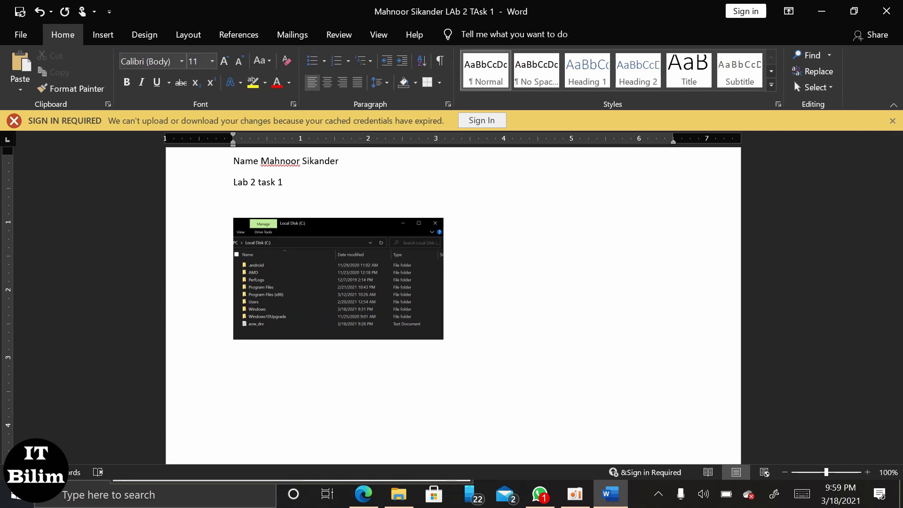
# Step: Switch to LABORATORY 2.pdf in Microsoft Edge, maximize it, and read the Task 1 instructions on the root directory and folder options
pyautogui.click(821, 11)
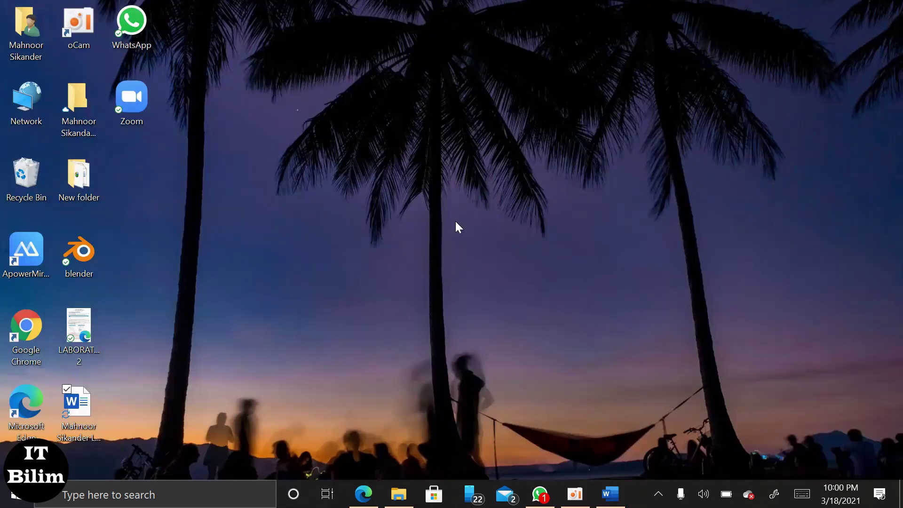
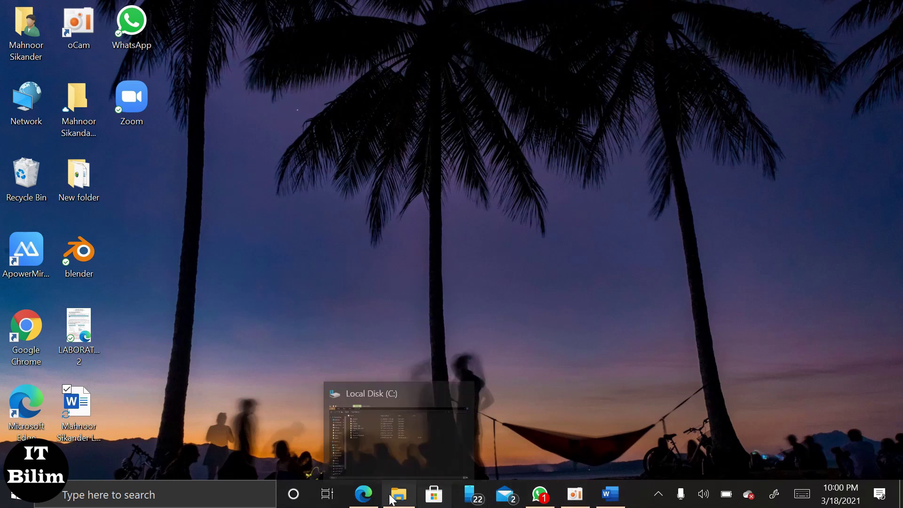
pyautogui.click(365, 495)
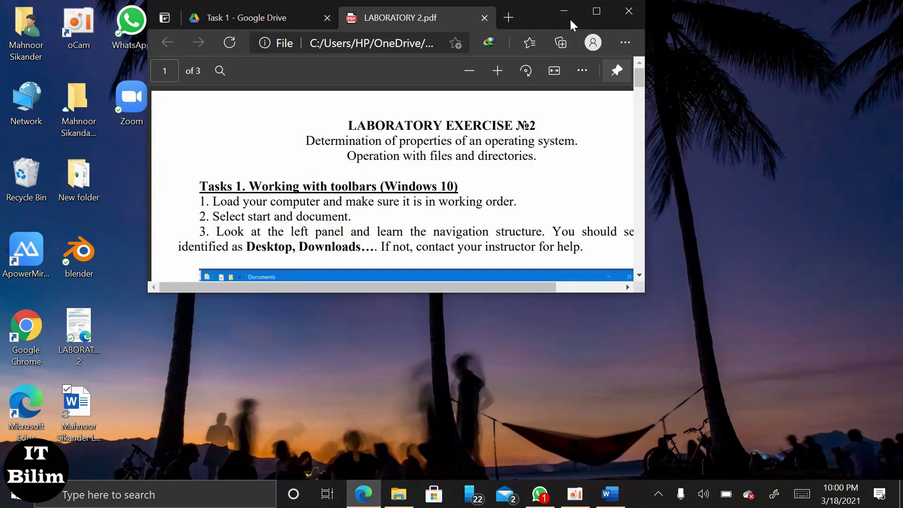
pyautogui.click(603, 13)
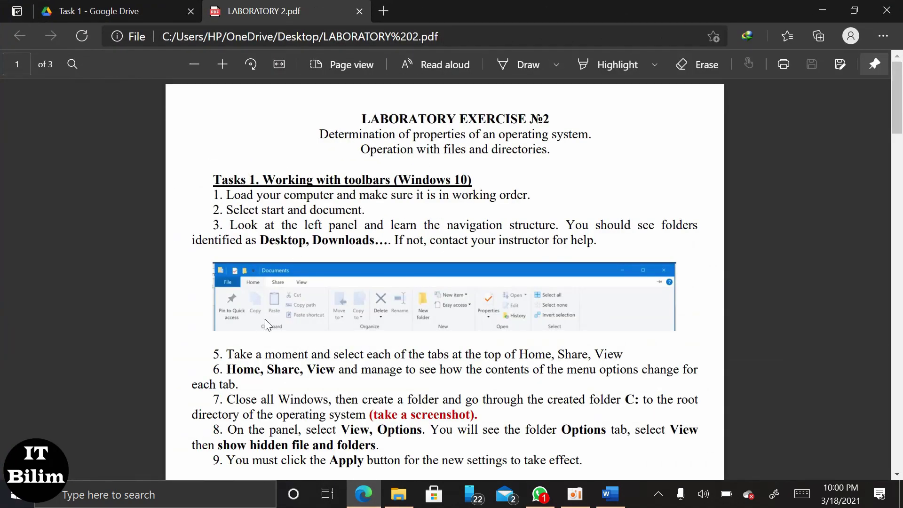
pyautogui.scroll(-1, 264, 319)
pyautogui.scroll(-1, 266, 322)
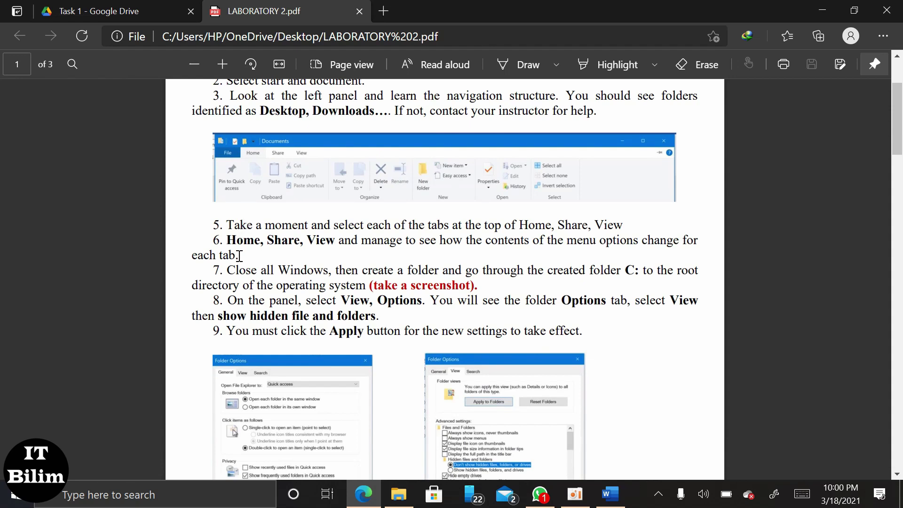
pyautogui.moveTo(239, 255); pyautogui.dragTo(237, 241)
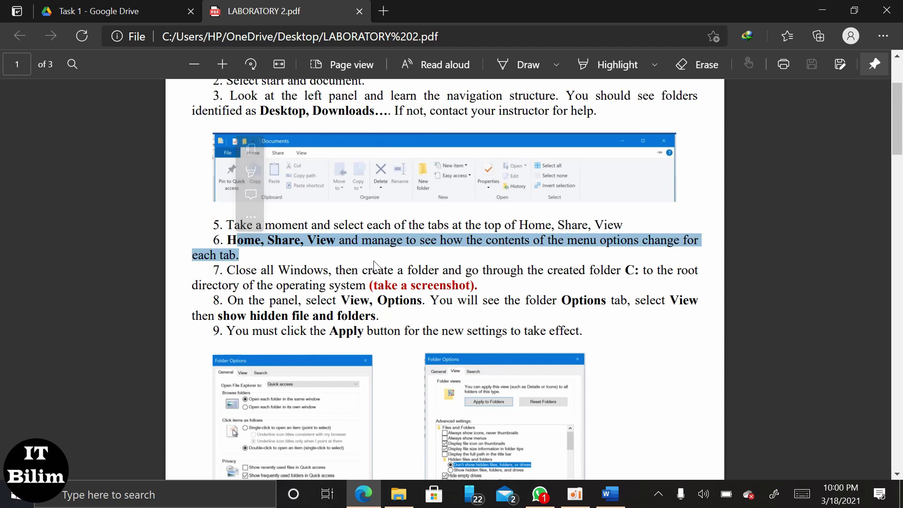
# Step: In the Local Disk (C:) window of File Explorer, set Folder Options to show hidden files, folders, and drives, and apply the change
pyautogui.hotkey('alt', 'Tab')
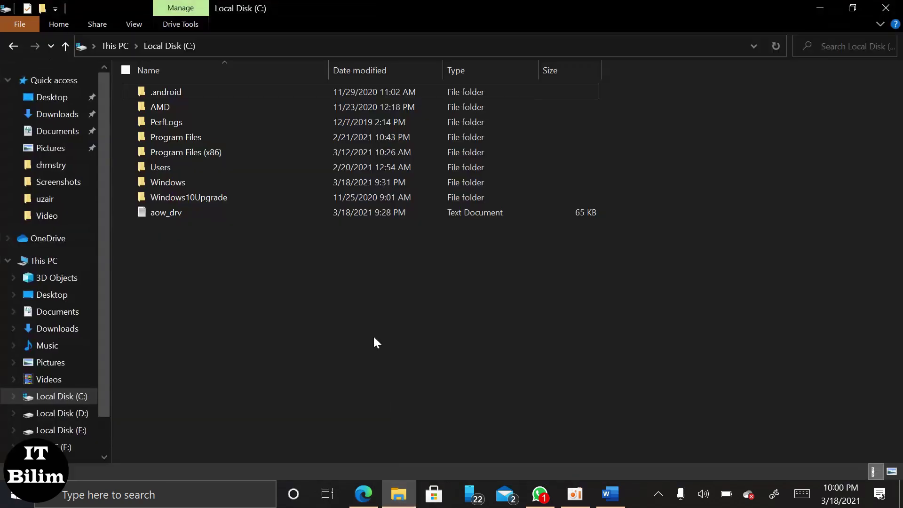
pyautogui.click(132, 22)
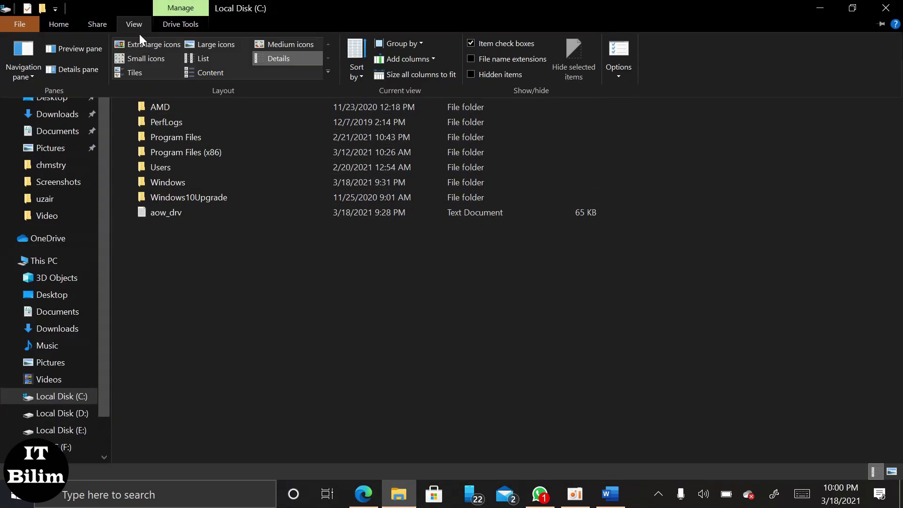
pyautogui.click(619, 50)
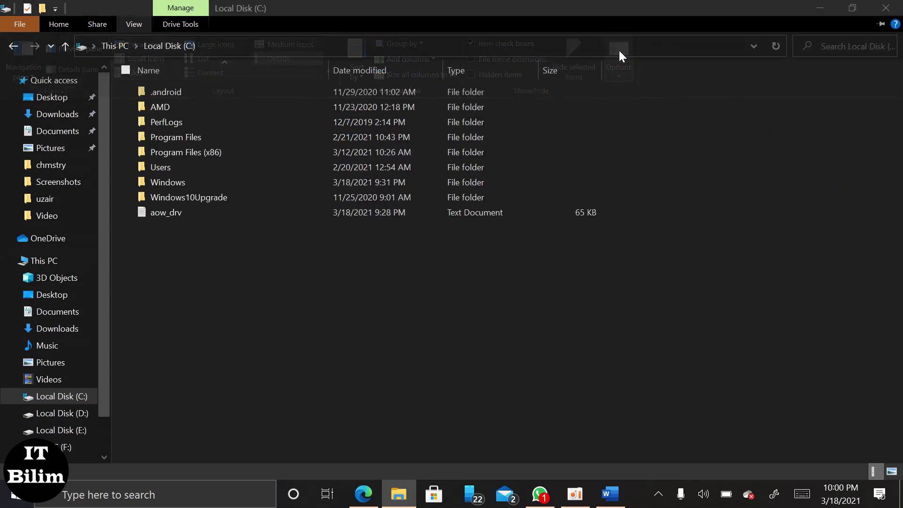
pyautogui.click(70, 106)
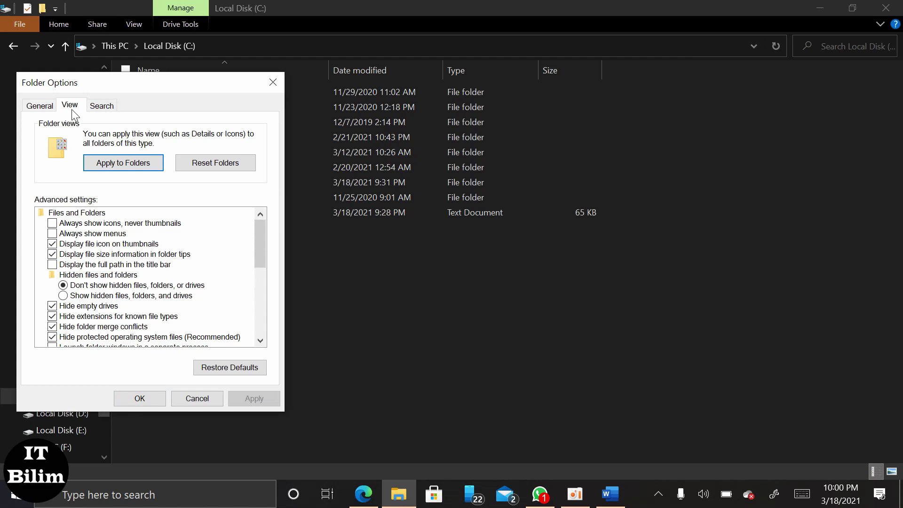
pyautogui.click(85, 296)
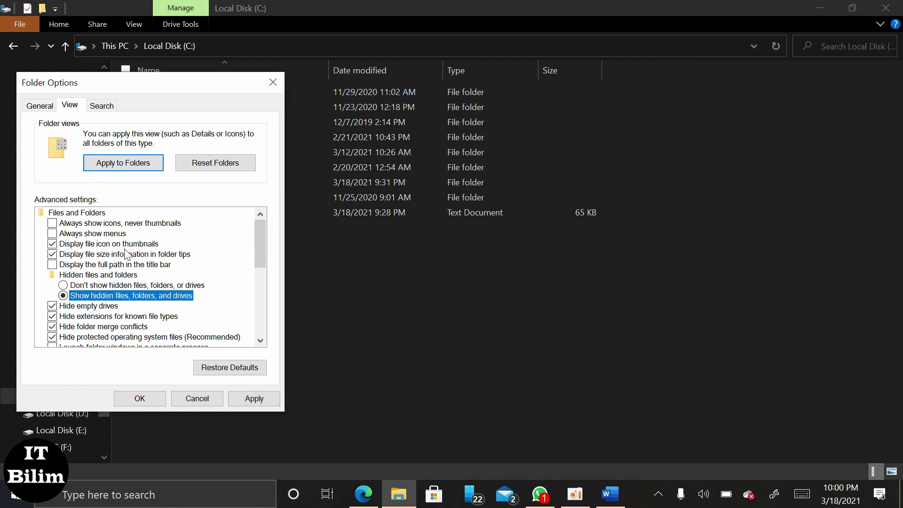
pyautogui.click(254, 399)
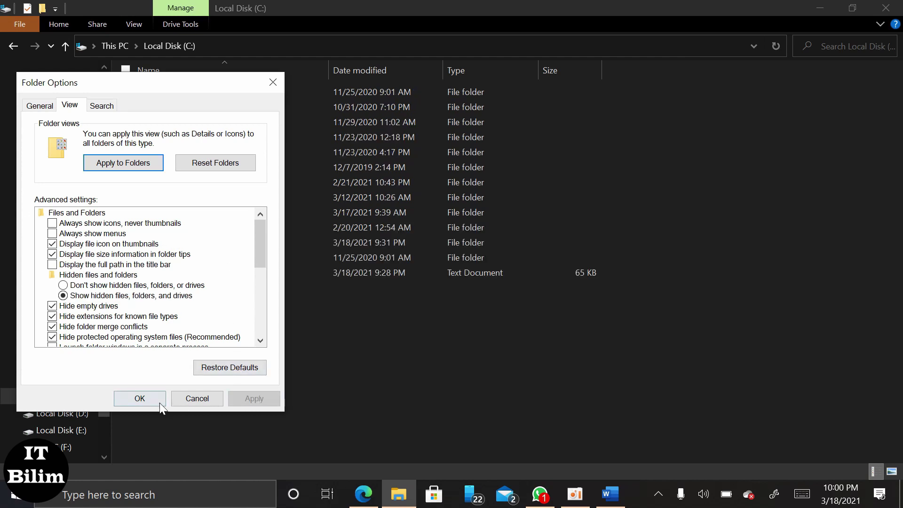
pyautogui.click(143, 401)
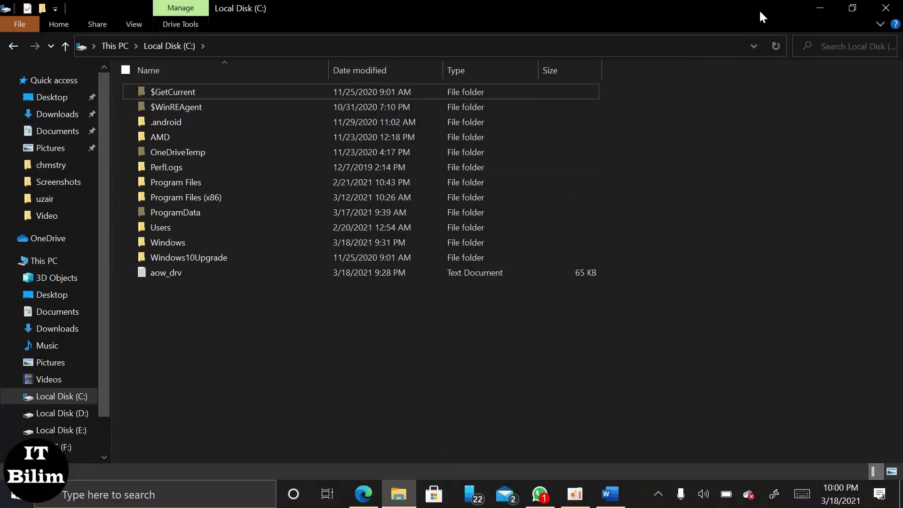
# Step: Switch to the Word document and insert the picture Screenshot (144) from the Screenshots folder below the cropped picture
pyautogui.click(820, 8)
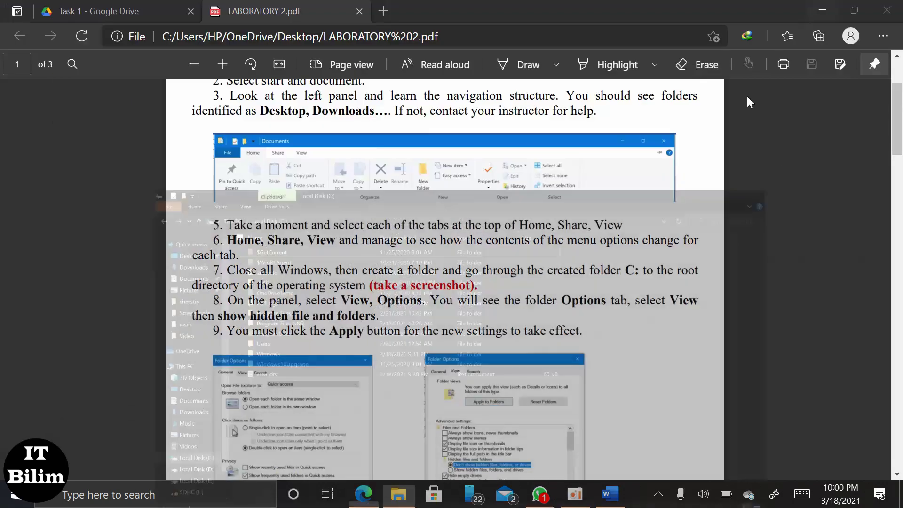
pyautogui.click(616, 501)
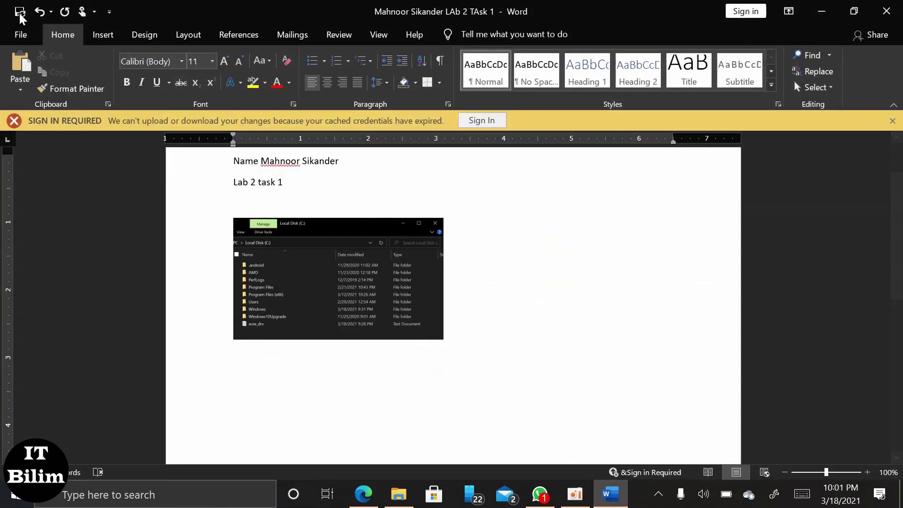
pyautogui.click(103, 36)
pyautogui.click(140, 75)
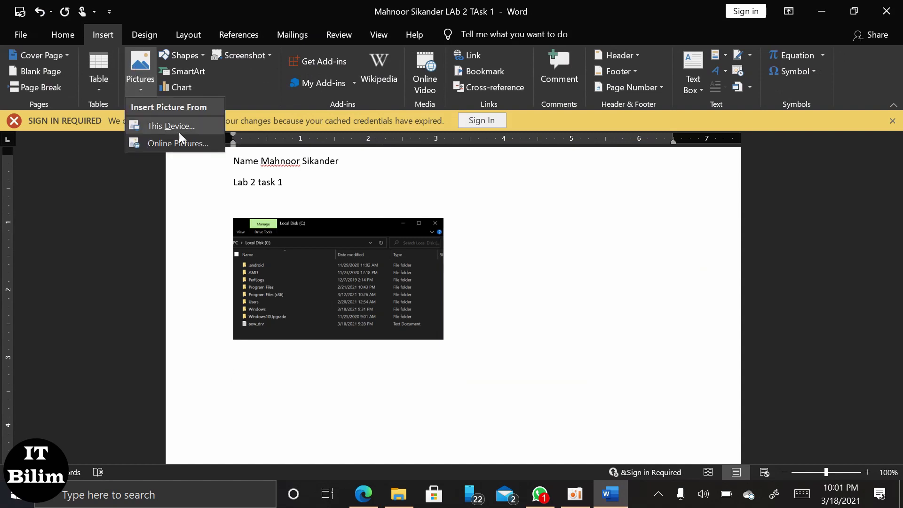
pyautogui.click(165, 125)
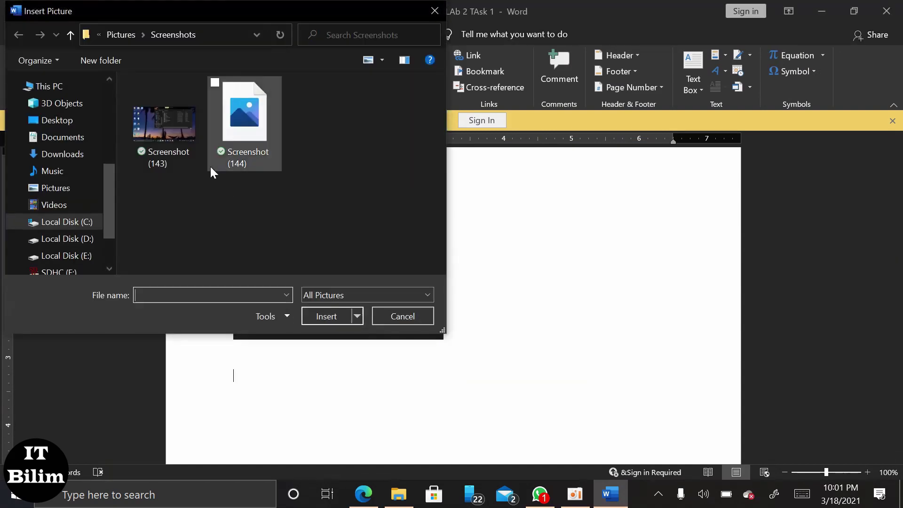
pyautogui.click(253, 136)
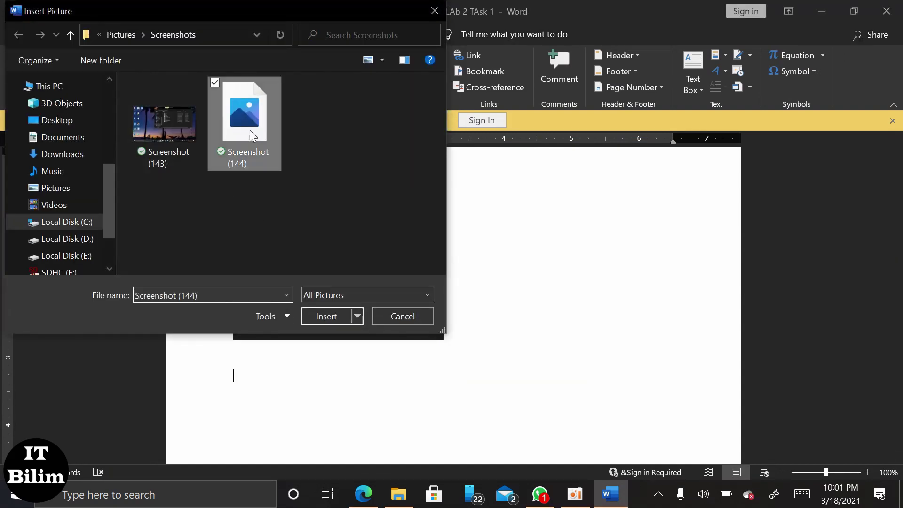
pyautogui.click(327, 316)
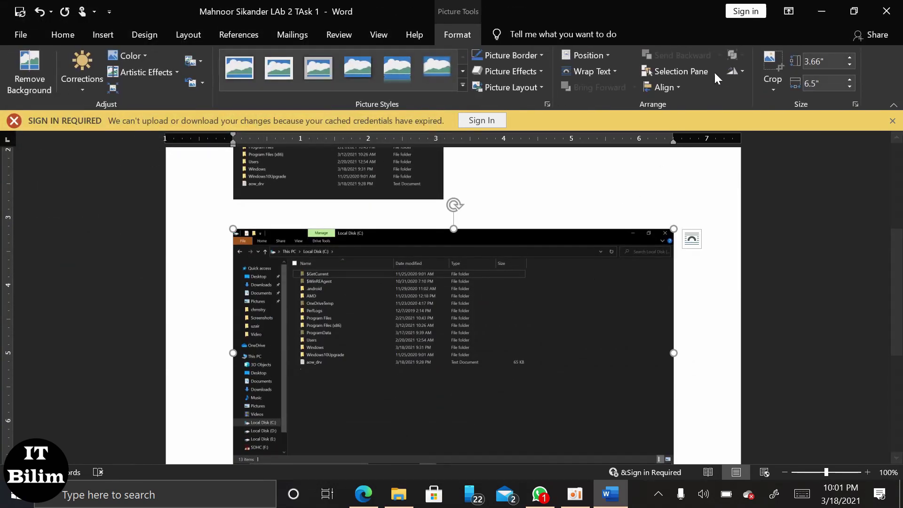
# Step: Crop the second picture to its file list, about 2.08 by 3.85 inches, and place the cursor on a new line below it
pyautogui.click(774, 64)
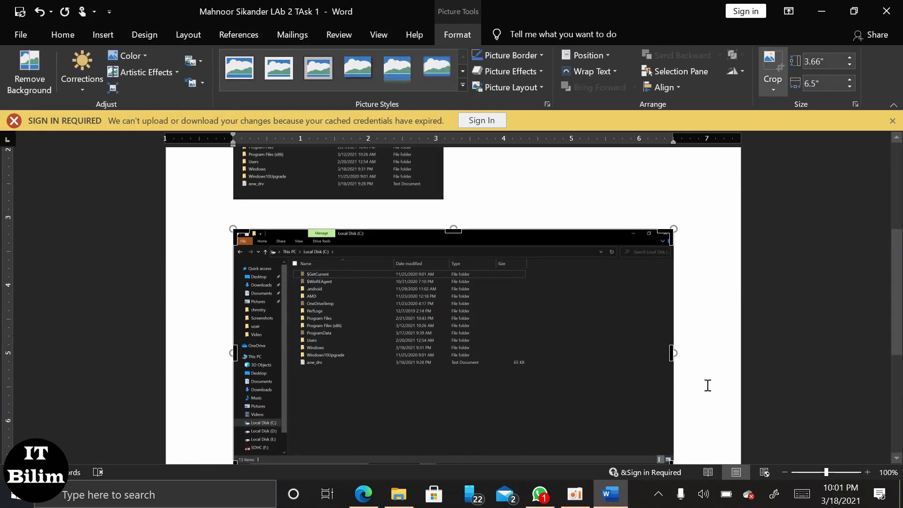
pyautogui.scroll(-1, 715, 374)
pyautogui.moveTo(669, 437); pyautogui.dragTo(494, 337)
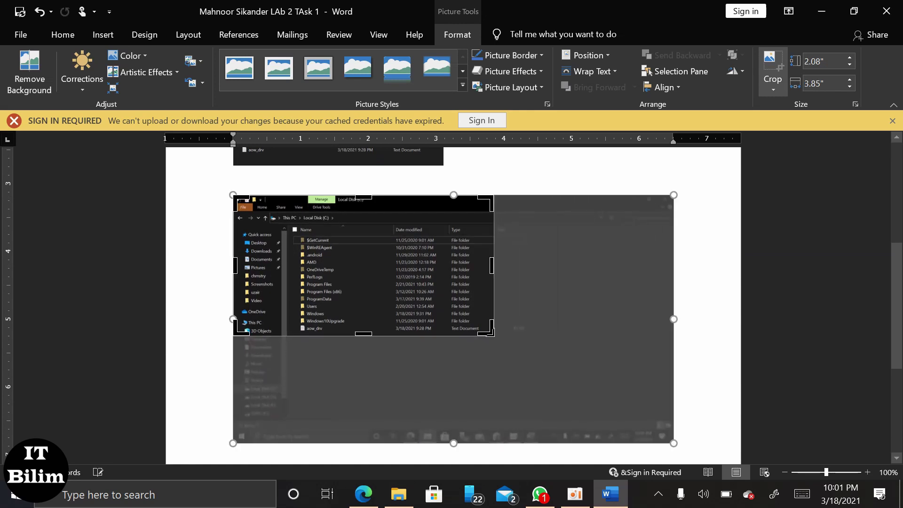
pyautogui.click(699, 323)
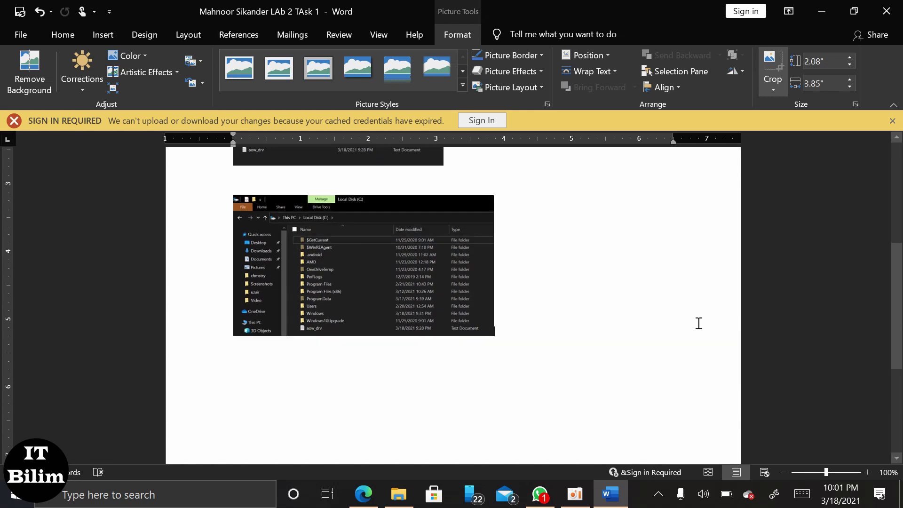
pyautogui.click(530, 339)
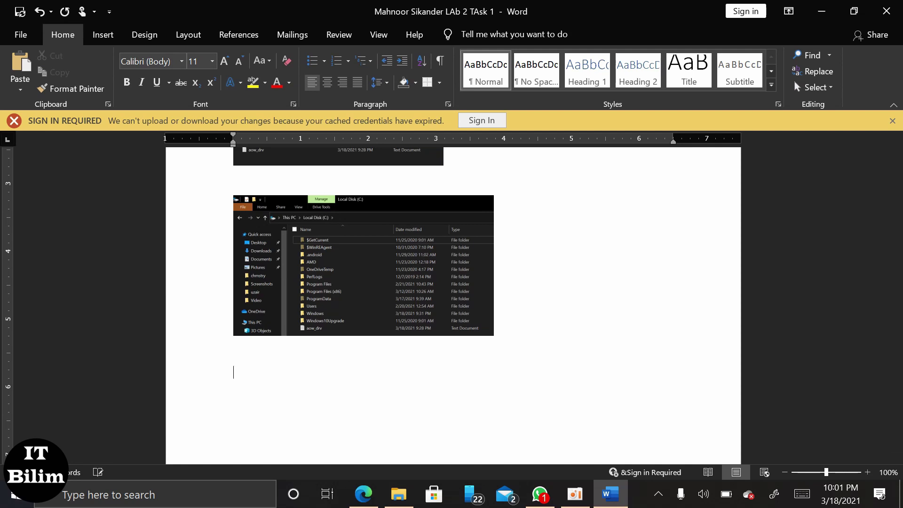
# Step: List the hidden folders below the second picture on separate lines: "Get current", "Winre agent", "One drive temp" and "Program data"
pyautogui.moveTo(575, 495)
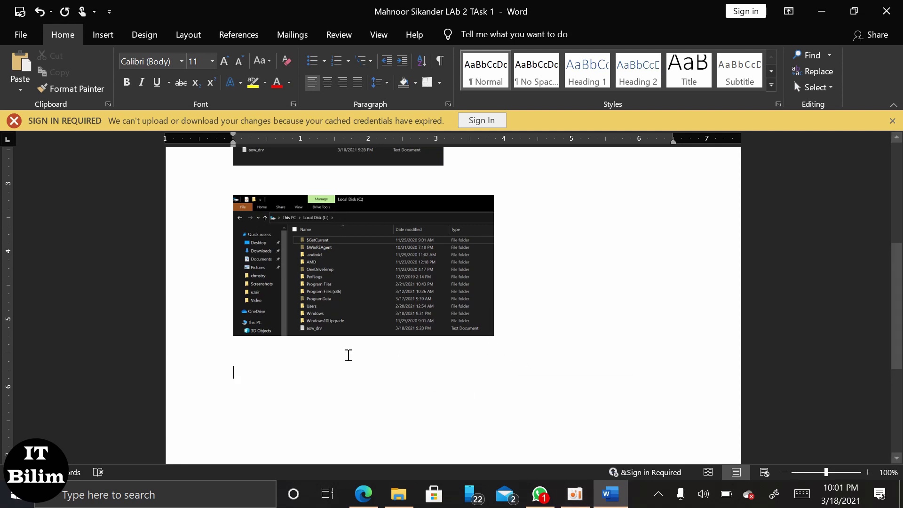
pyautogui.write('Get current')
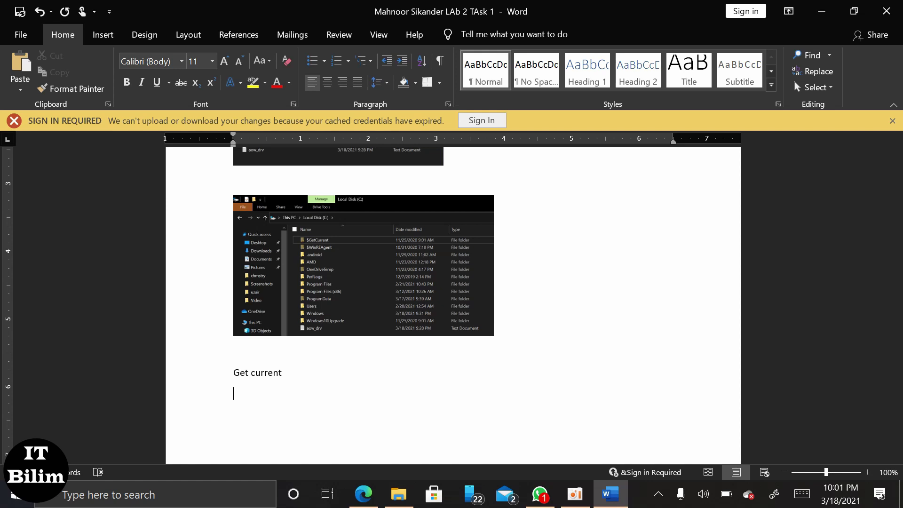
pyautogui.write('winre agent')
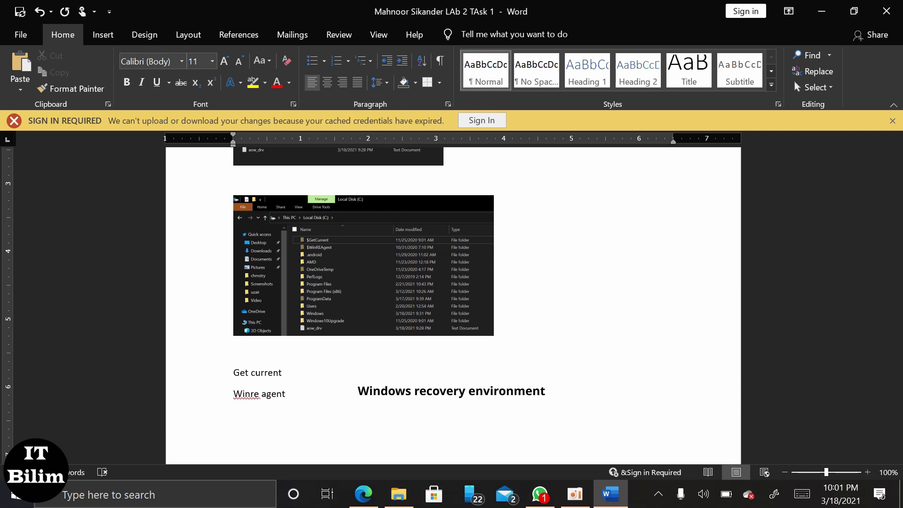
pyautogui.write('ne drive temp')
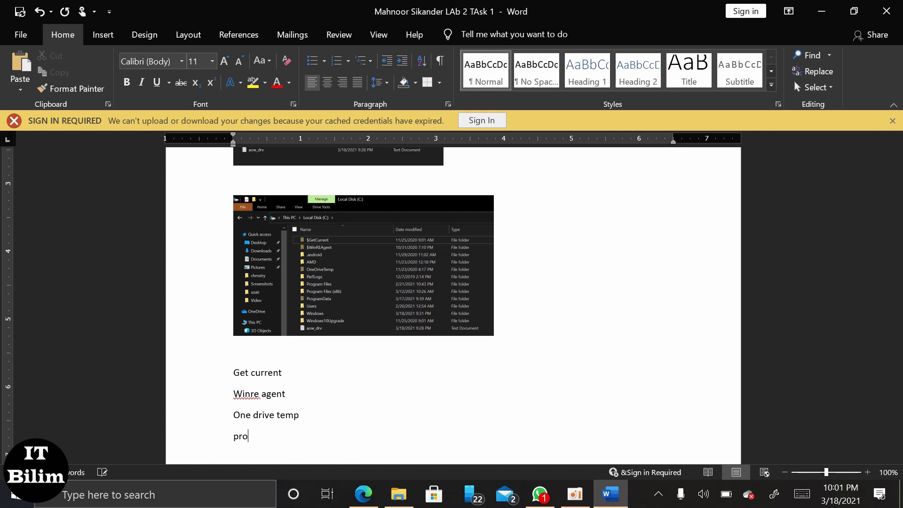
pyautogui.write('data')
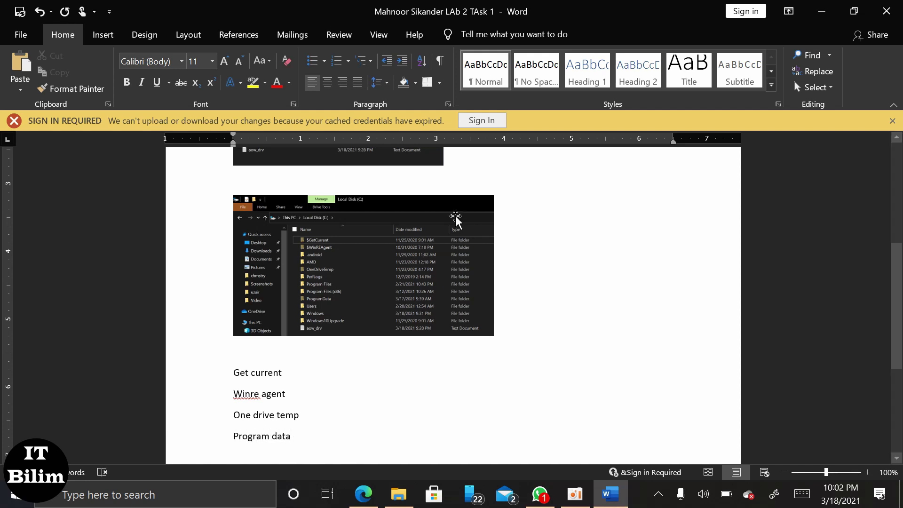
# Step: Switch to the Local Disk (C:) window in File Explorer, restore the default advanced view settings in Folder Options, and apply them
pyautogui.click(821, 12)
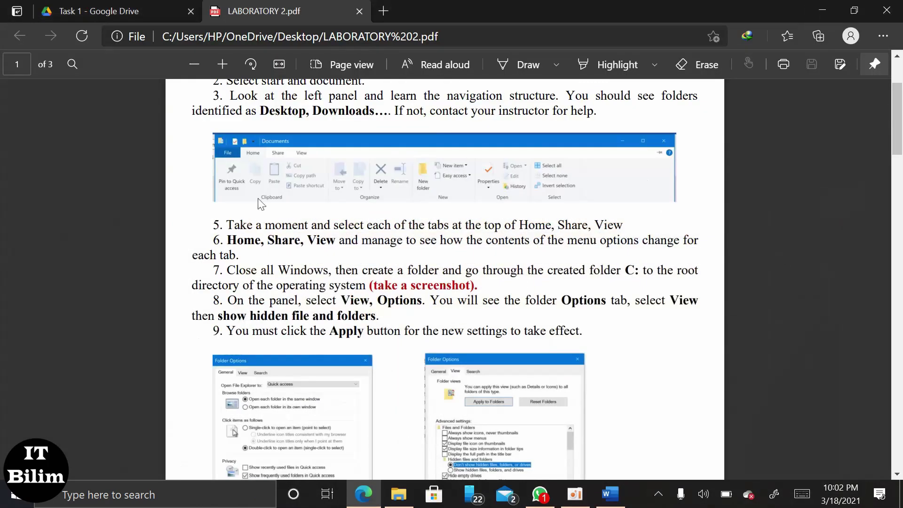
pyautogui.click(822, 10)
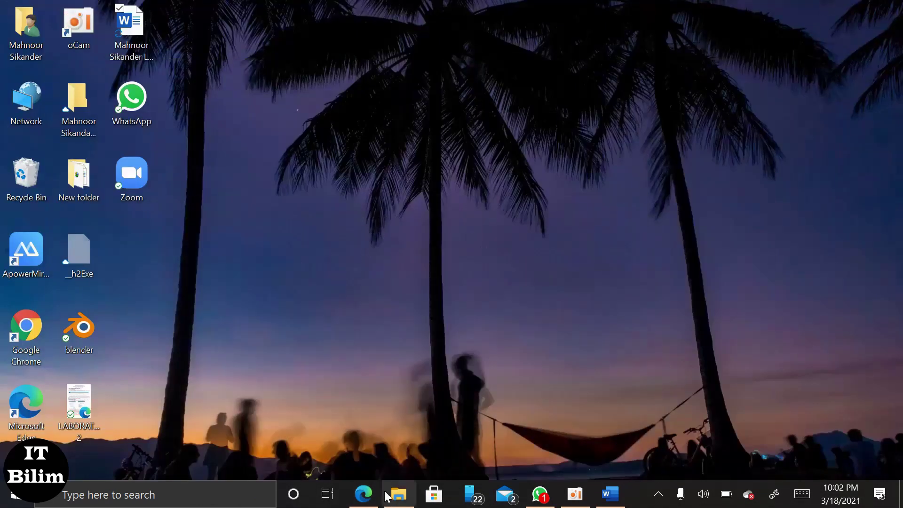
pyautogui.click(386, 495)
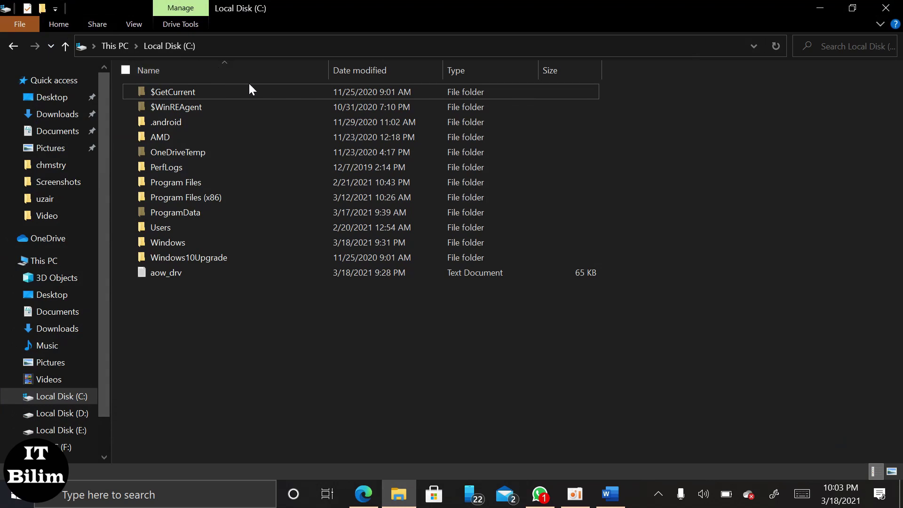
pyautogui.click(126, 18)
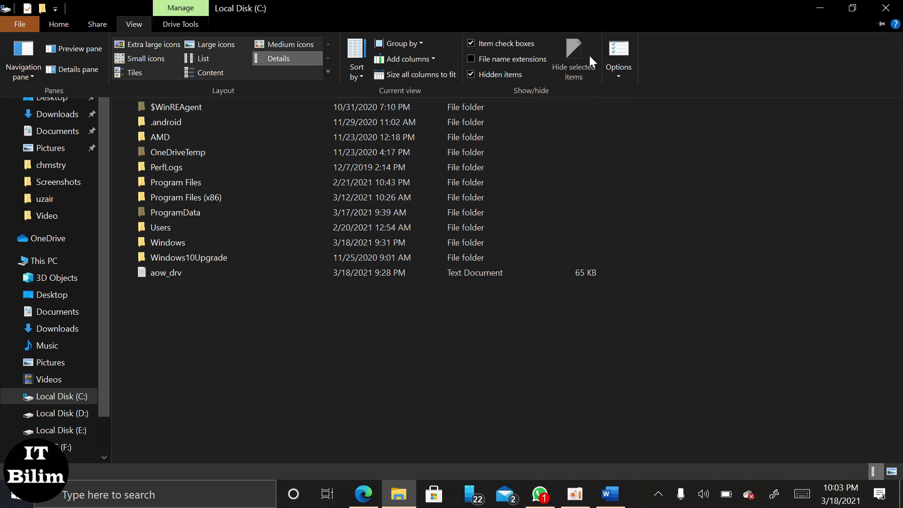
pyautogui.click(611, 54)
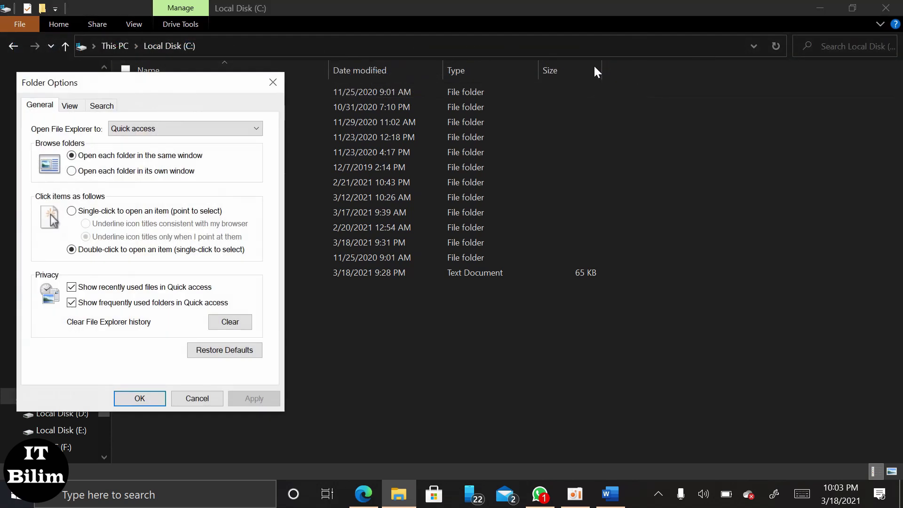
pyautogui.click(70, 108)
pyautogui.click(244, 367)
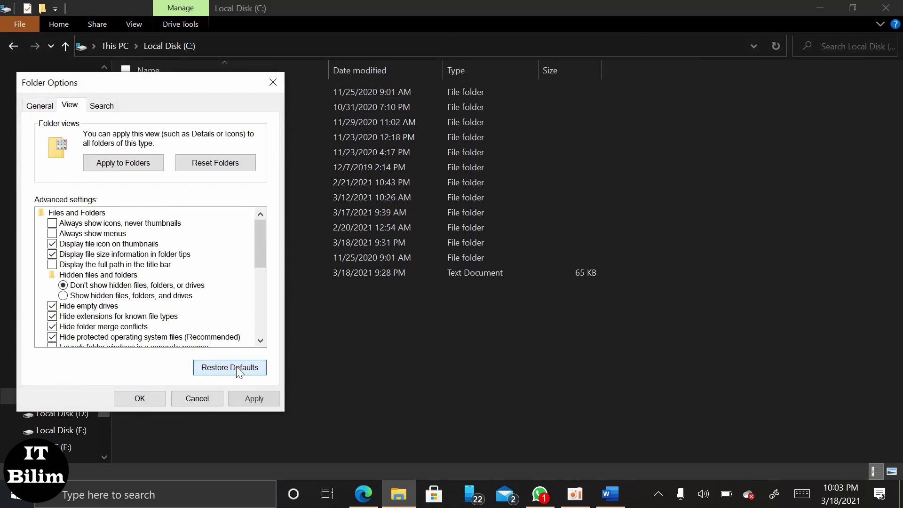
pyautogui.click(255, 399)
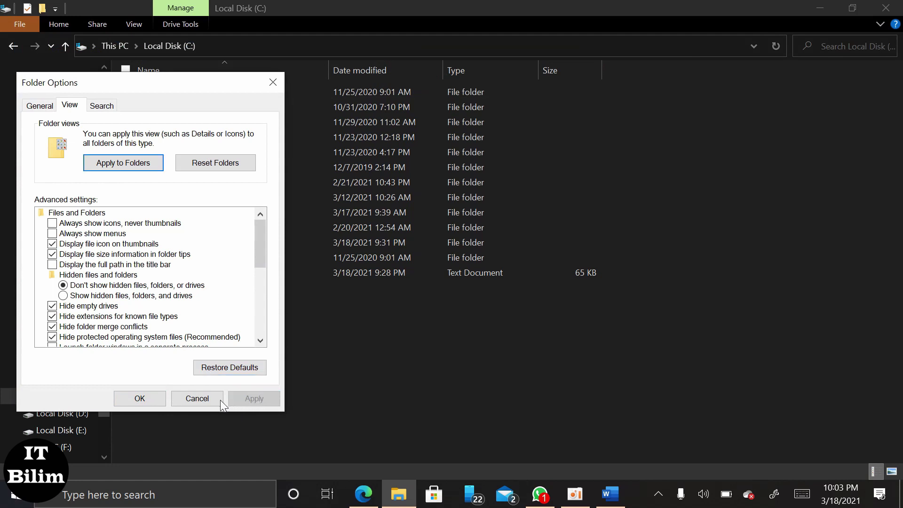
pyautogui.click(144, 397)
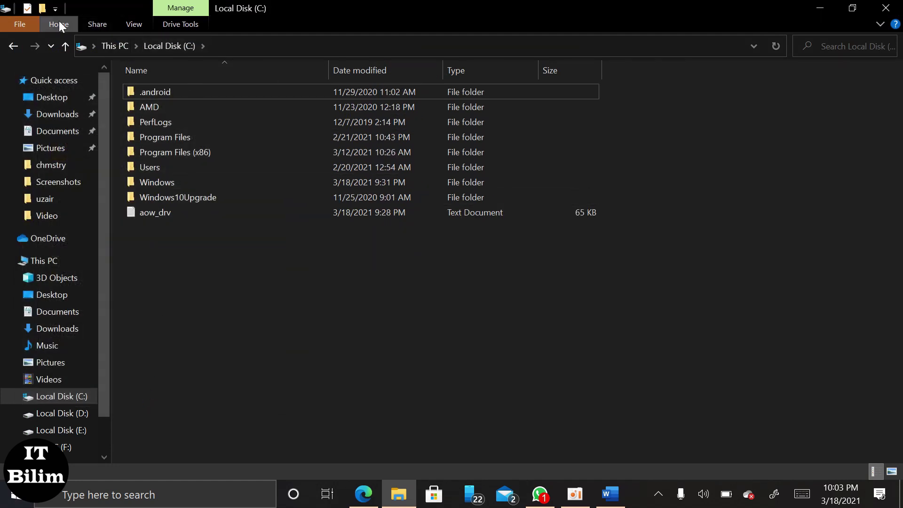
# Step: Open the Pictures folder and bring up the full list of details available for its columns
pyautogui.click(40, 147)
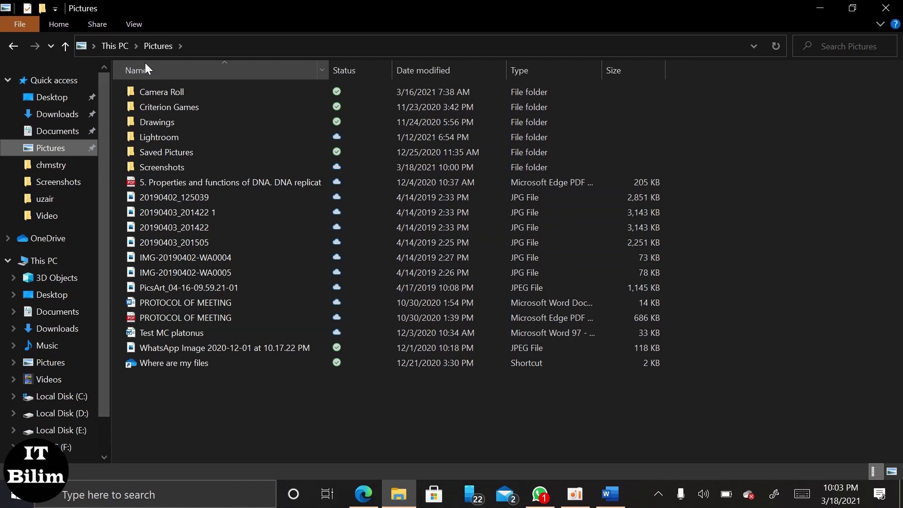
pyautogui.rightClick(159, 71)
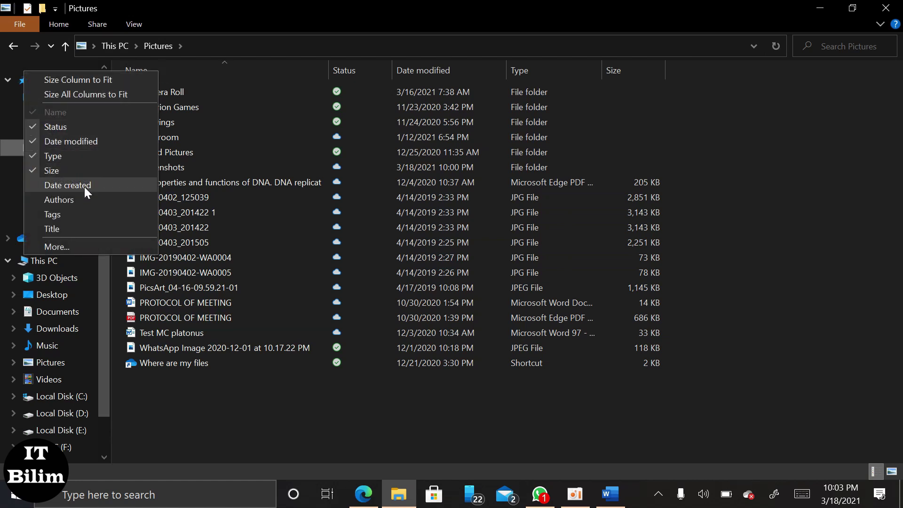
pyautogui.click(81, 242)
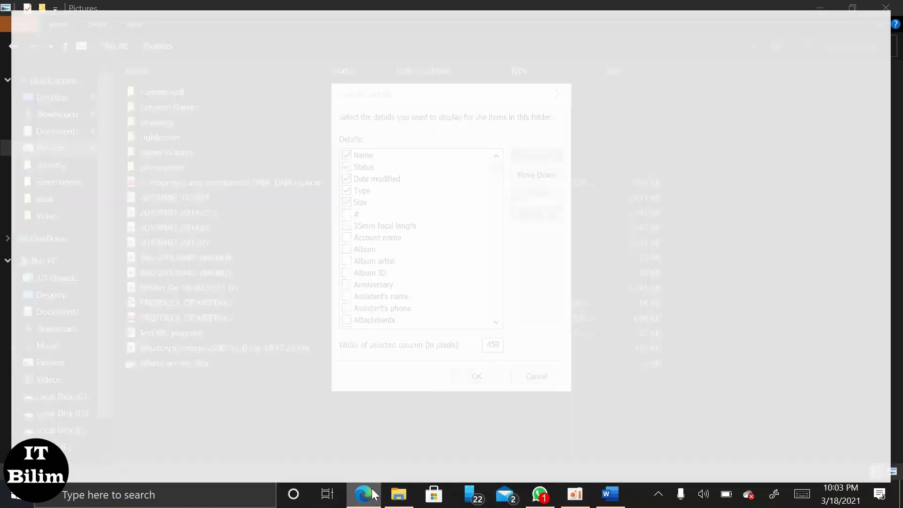
# Step: Switch to the LABORATORY 2 PDF in Edge and read instructions 10 to 15, highlighting the details listed in item 15
pyautogui.click(363, 494)
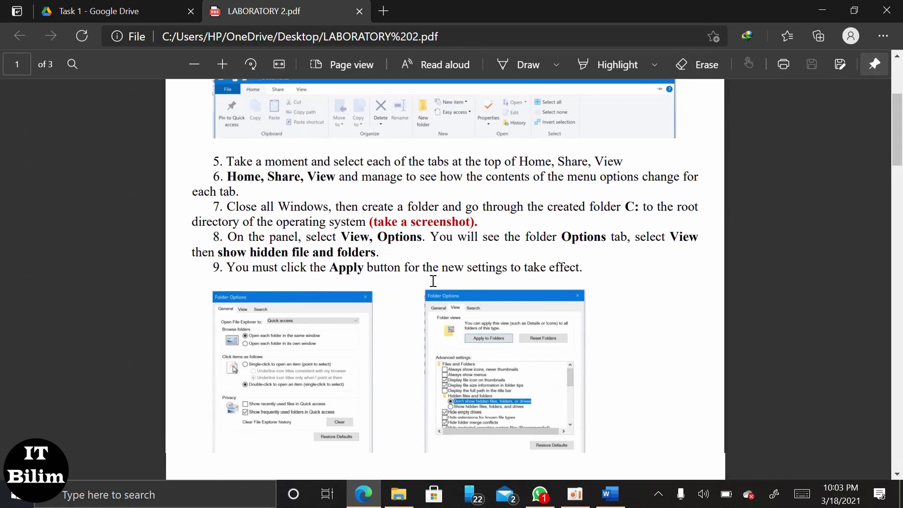
pyautogui.scroll(-5, 453, 247)
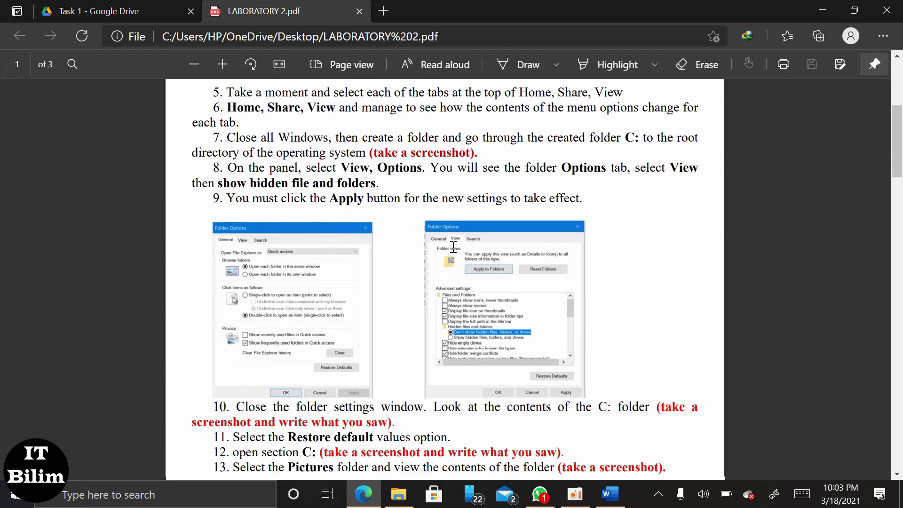
pyautogui.scroll(-1, 453, 247)
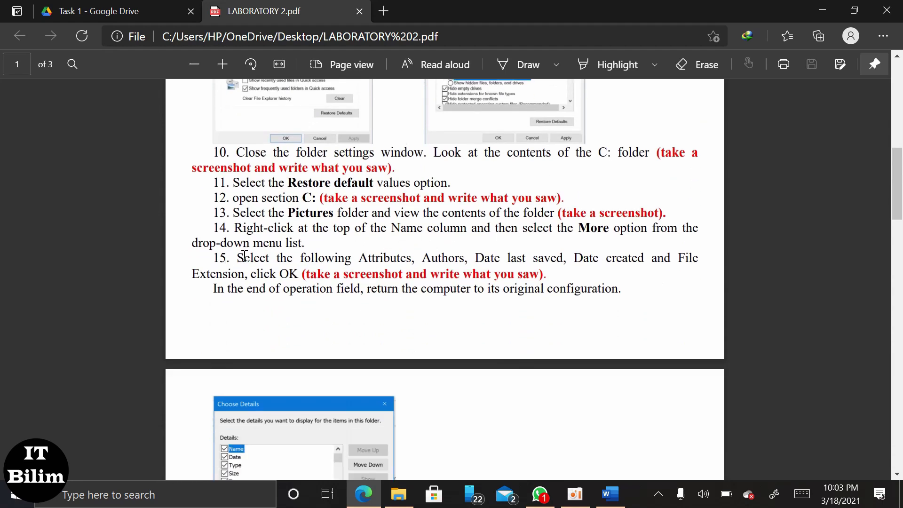
pyautogui.moveTo(238, 258); pyautogui.dragTo(701, 247)
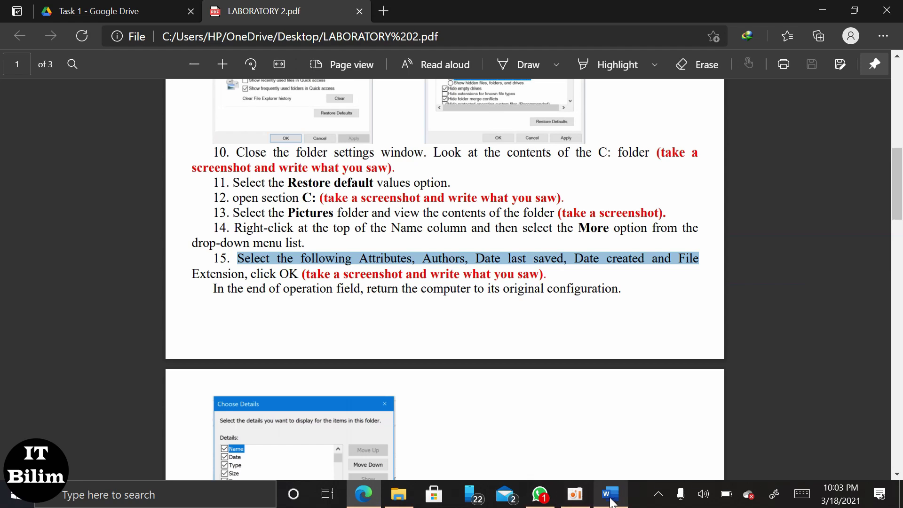
pyautogui.moveTo(610, 501)
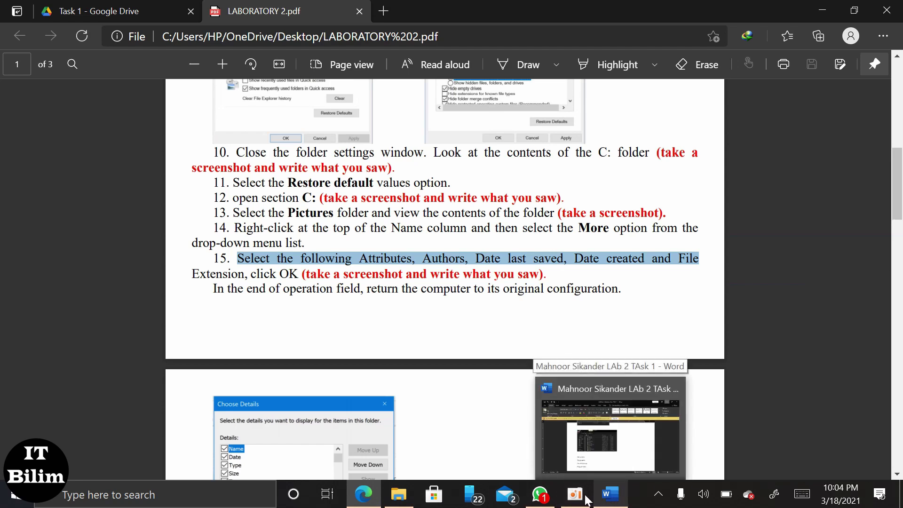
# Step: Return to File Explorer, close the Choose Details dialog, and capture a screenshot of the Pictures folder
pyautogui.click(401, 503)
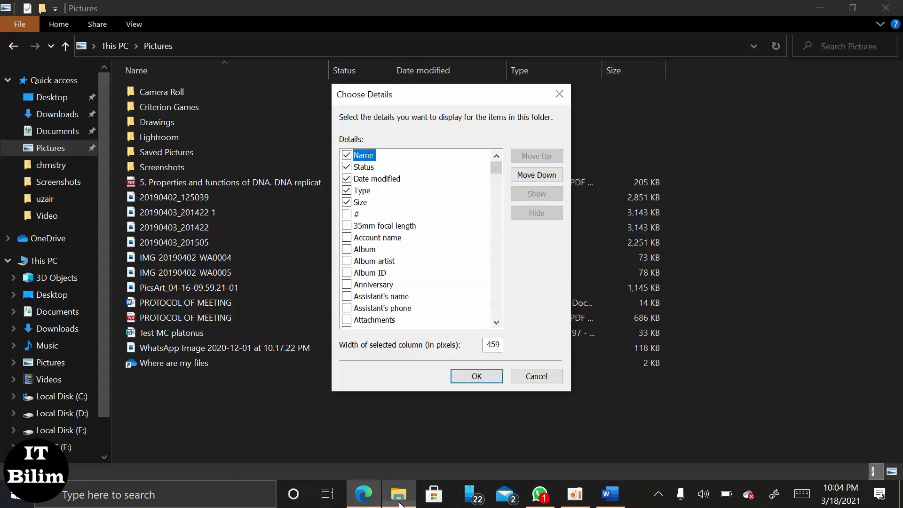
pyautogui.click(558, 96)
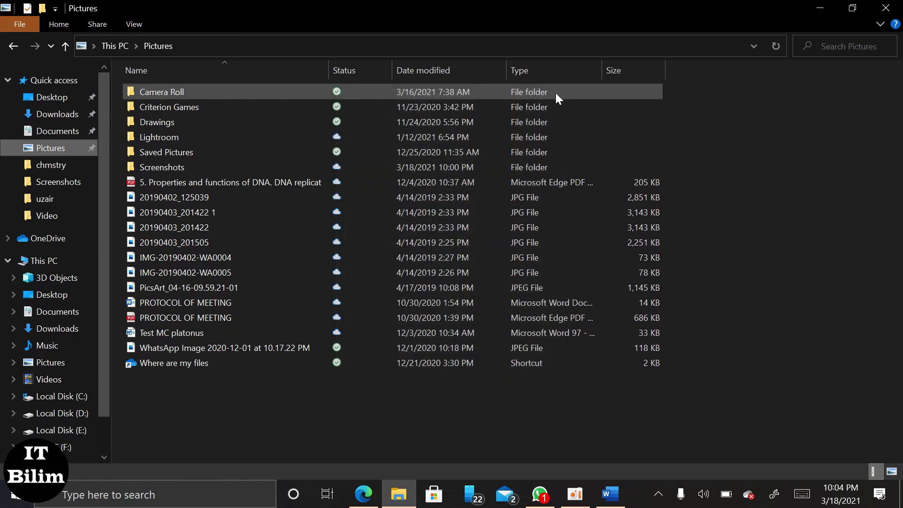
pyautogui.press('alt')
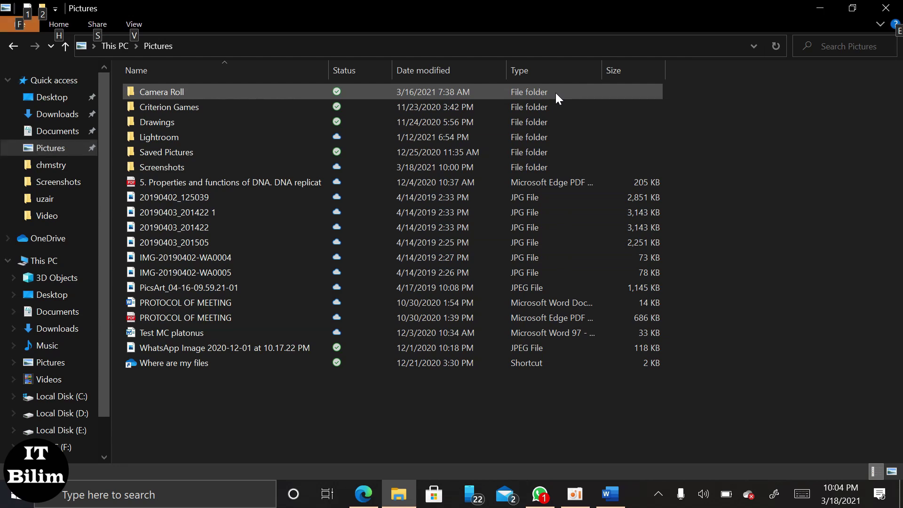
pyautogui.press('super+Print')
pyautogui.press('alt')
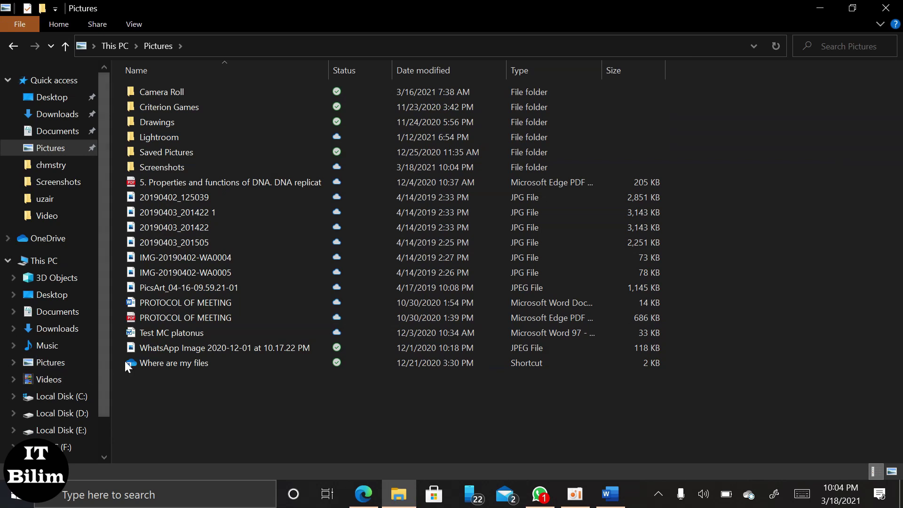
# Step: Open Choose Details for the Pictures folder columns and enable Attributes and Authors, leaving Attachments disabled
pyautogui.click(157, 72)
pyautogui.rightClick(157, 71)
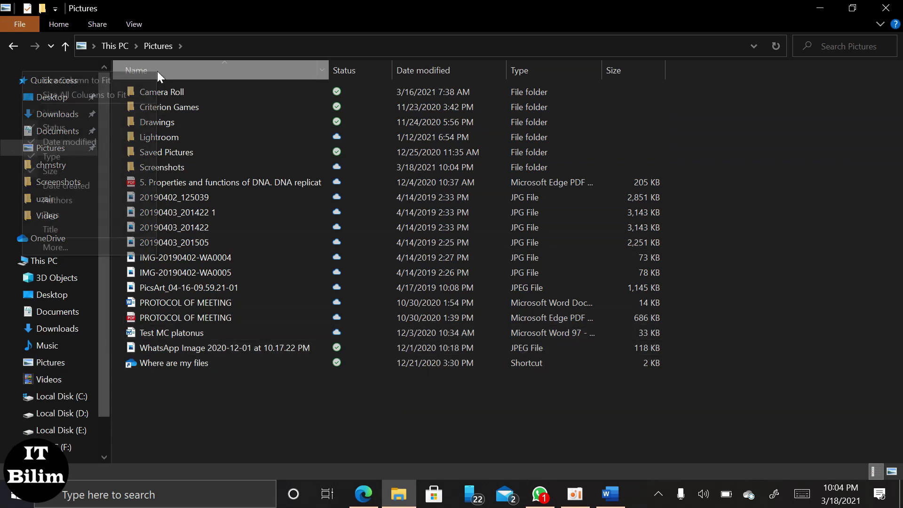
pyautogui.click(161, 70)
pyautogui.click(162, 70)
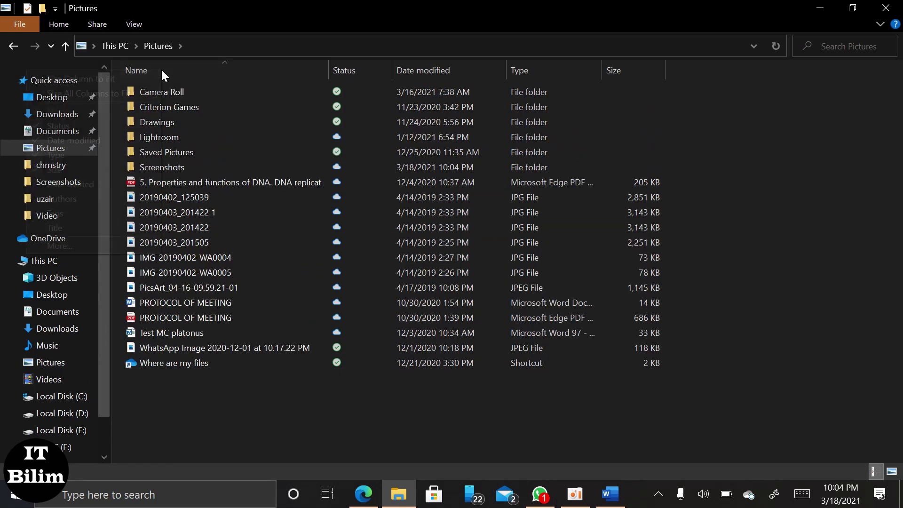
pyautogui.rightClick(160, 69)
pyautogui.click(75, 244)
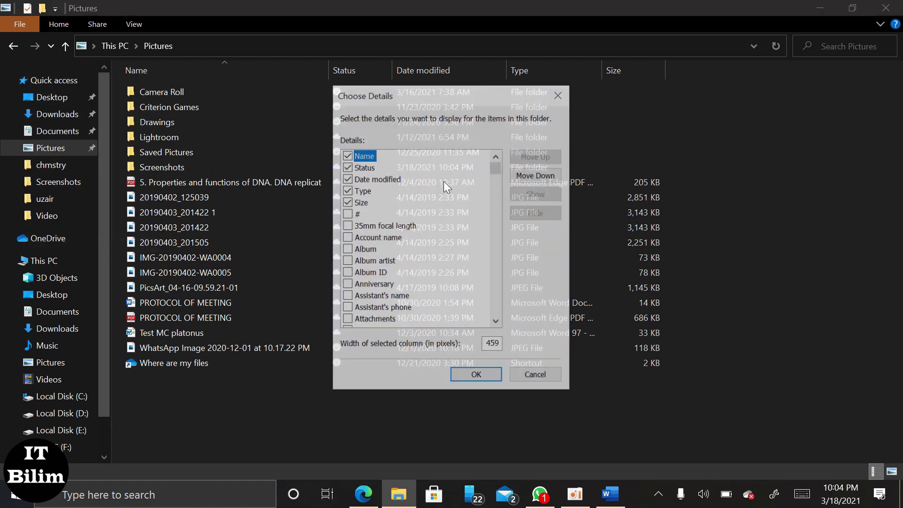
pyautogui.scroll(-1, 447, 184)
pyautogui.scroll(-1, 447, 186)
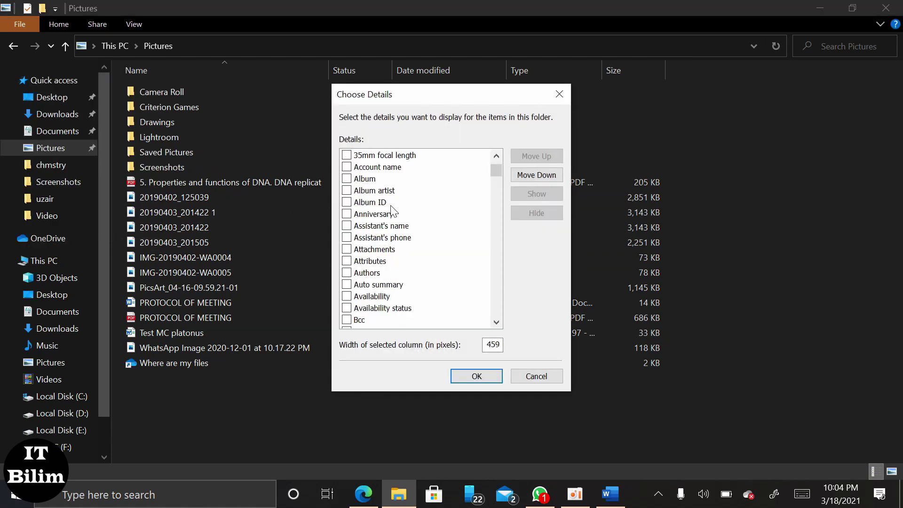
pyautogui.doubleClick(383, 249)
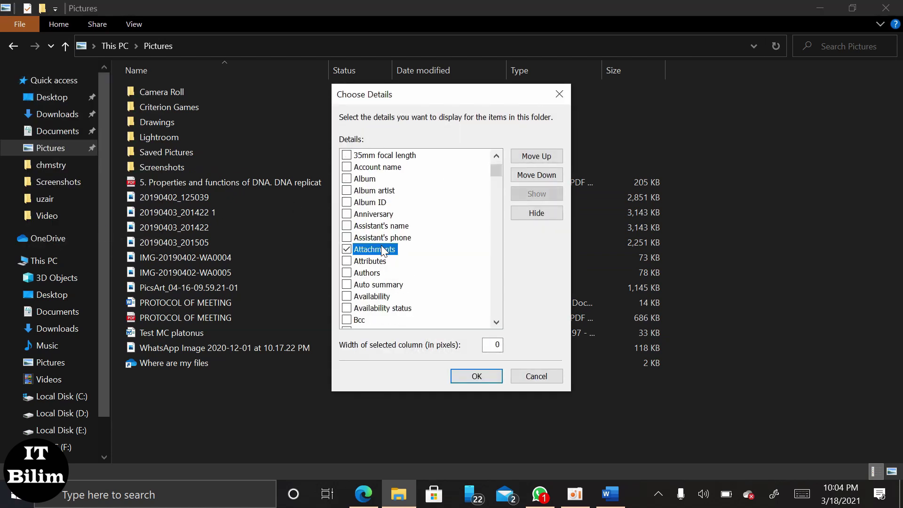
pyautogui.click(347, 249)
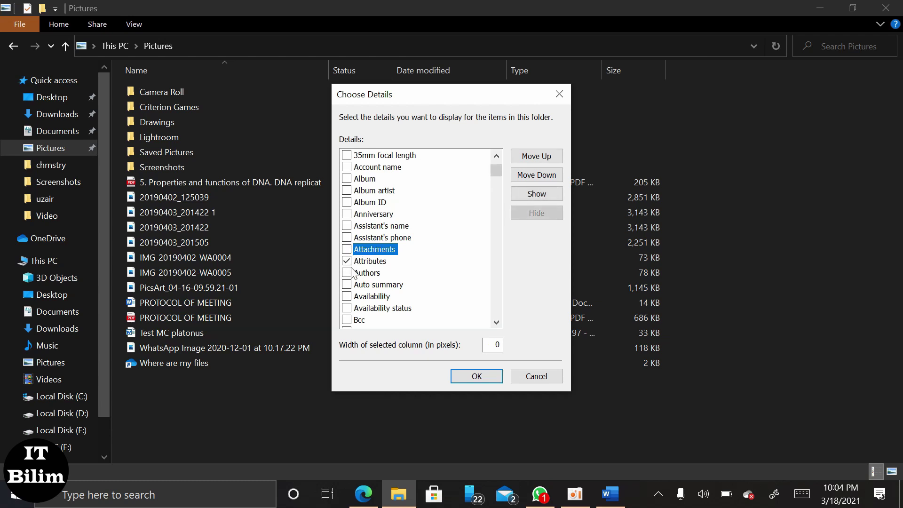
pyautogui.click(350, 271)
pyautogui.scroll(-2, 379, 284)
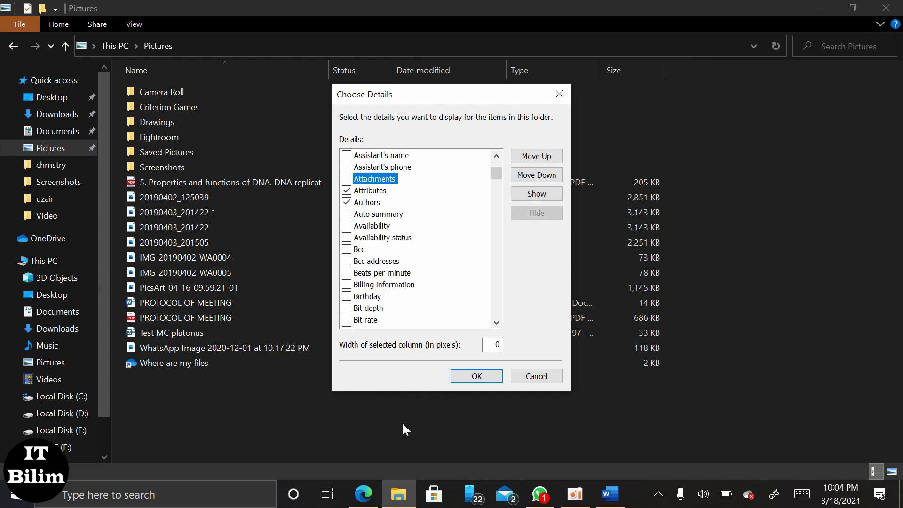
# Step: Check item 15 of the lab PDF in Edge, then enable Date last saved and Date created in Choose Details
pyautogui.moveTo(536, 495)
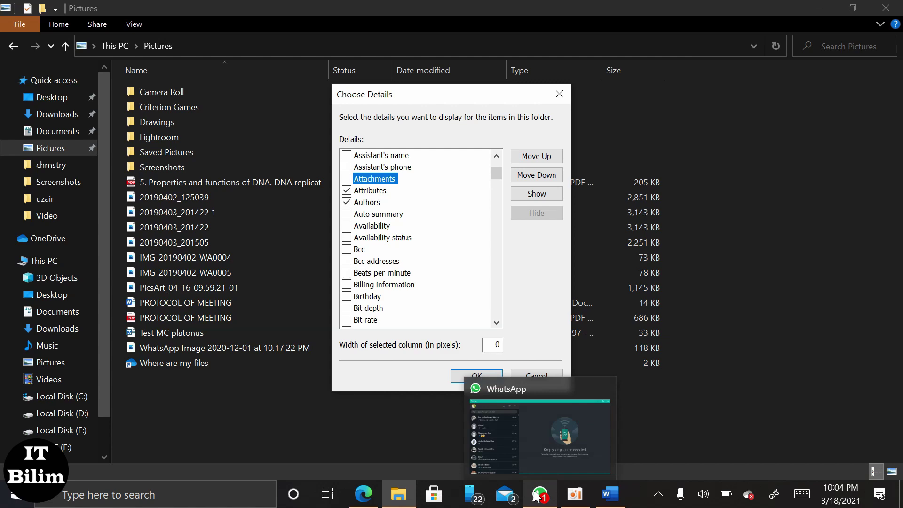
pyautogui.click(363, 494)
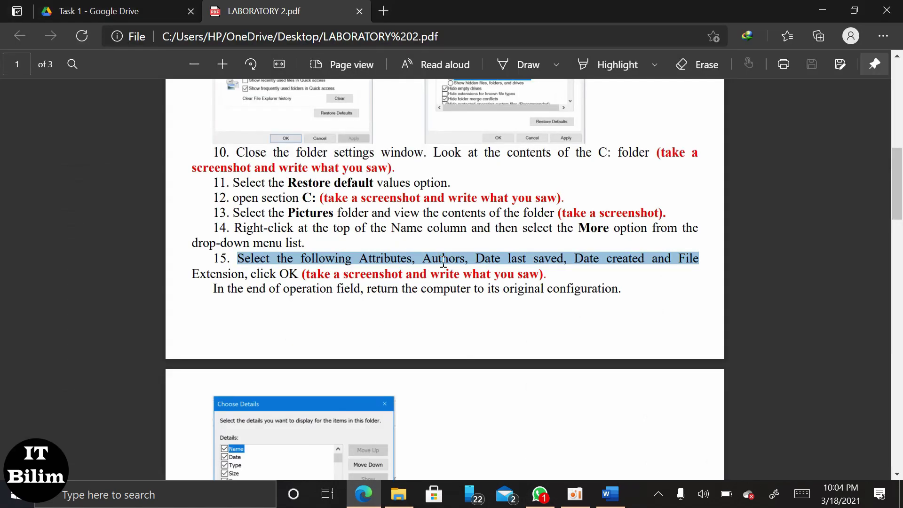
pyautogui.click(839, 6)
pyautogui.scroll(-8, 426, 239)
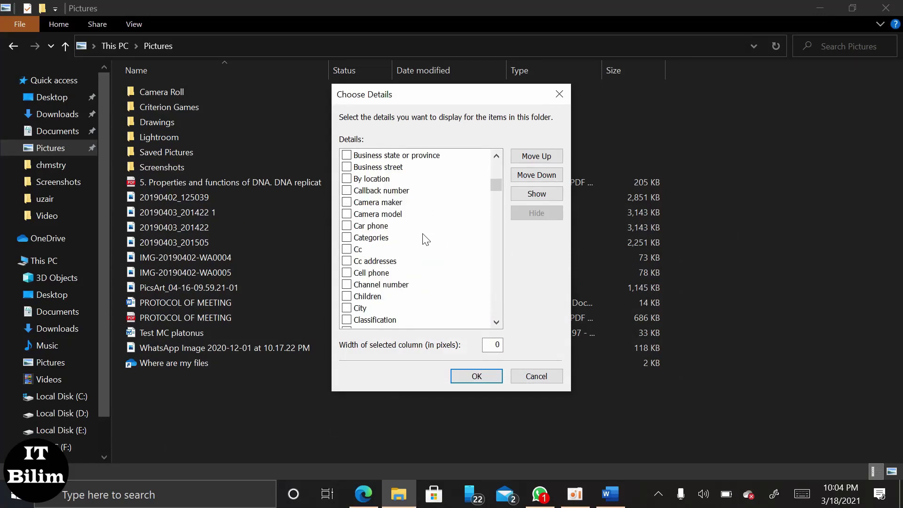
pyautogui.scroll(-9, 426, 239)
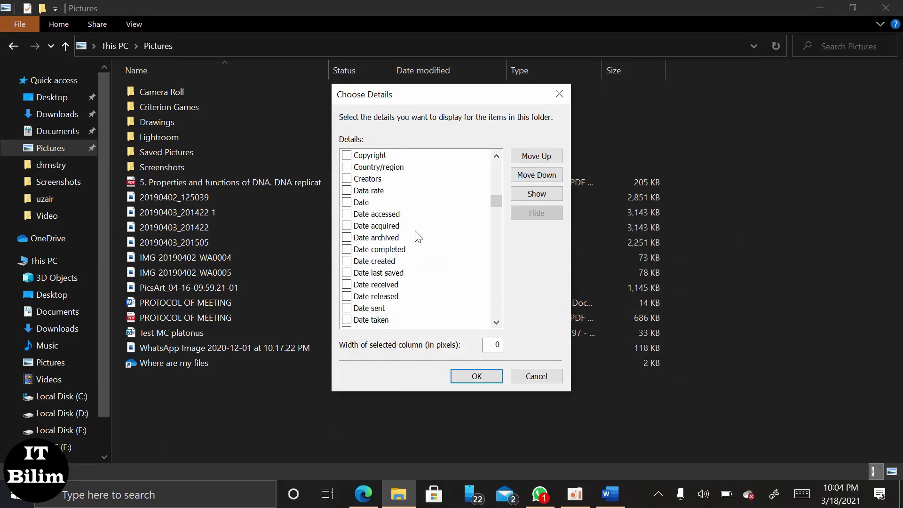
pyautogui.scroll(-1, 416, 235)
pyautogui.click(392, 237)
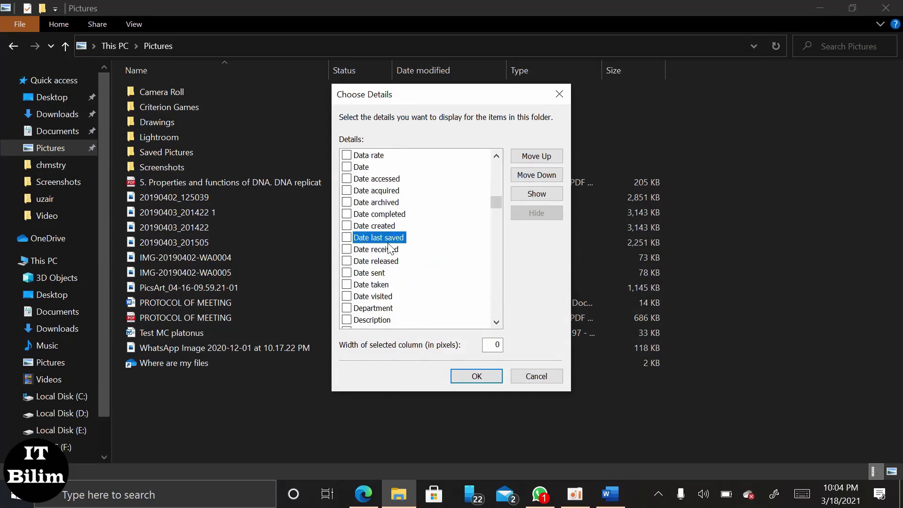
pyautogui.click(347, 237)
pyautogui.click(347, 226)
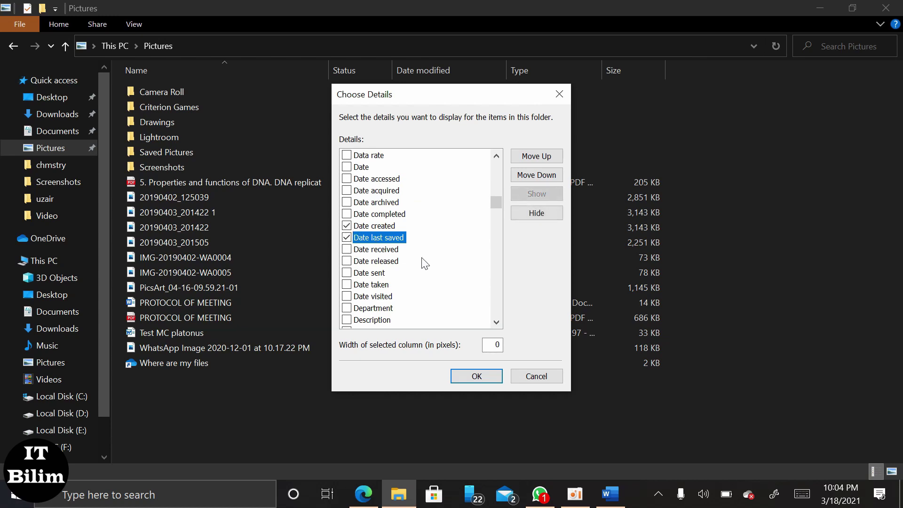
# Step: Check item 15 of the lab PDF in Edge, then enable File extension in Choose Details and apply the selected columns
pyautogui.click(363, 494)
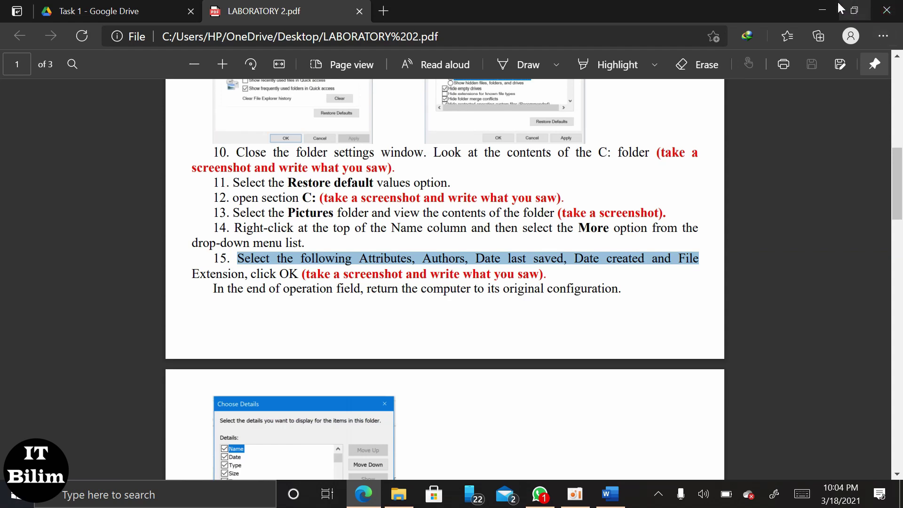
pyautogui.click(822, 10)
pyautogui.scroll(-8, 452, 231)
pyautogui.scroll(-7, 449, 230)
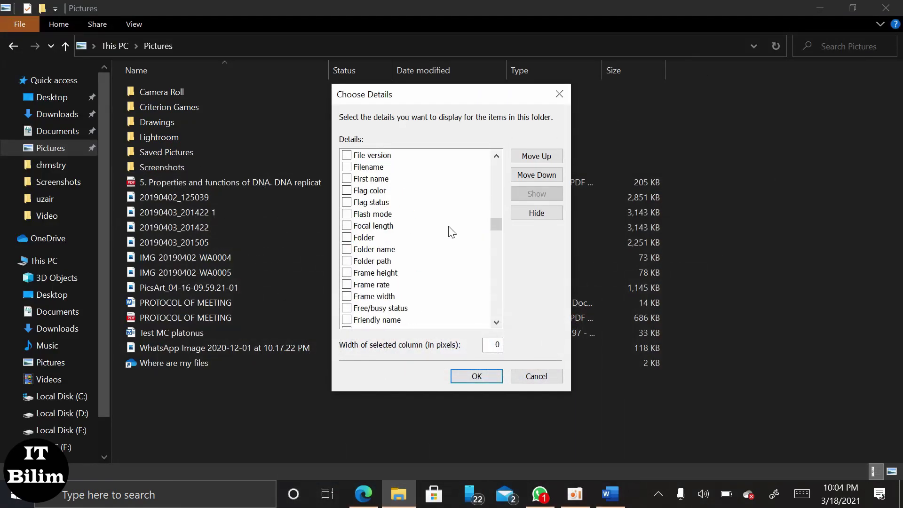
pyautogui.scroll(2, 447, 228)
pyautogui.click(347, 202)
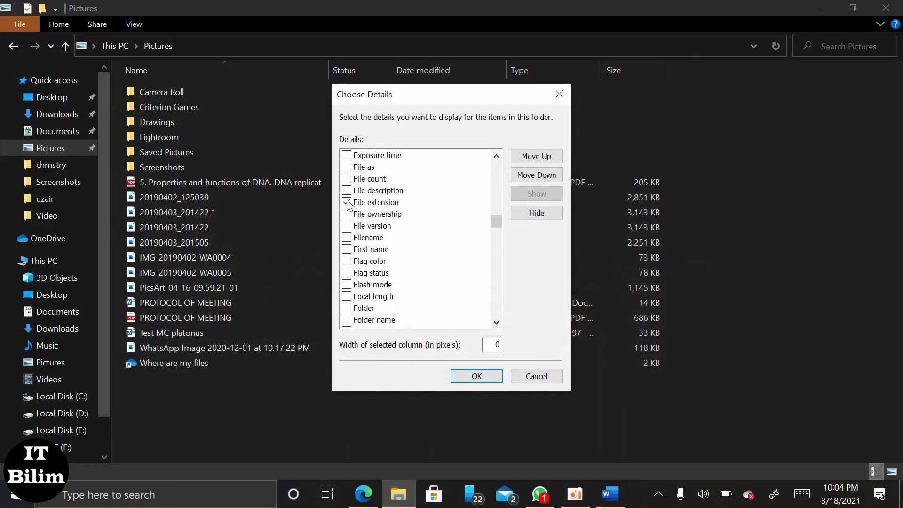
pyautogui.click(489, 376)
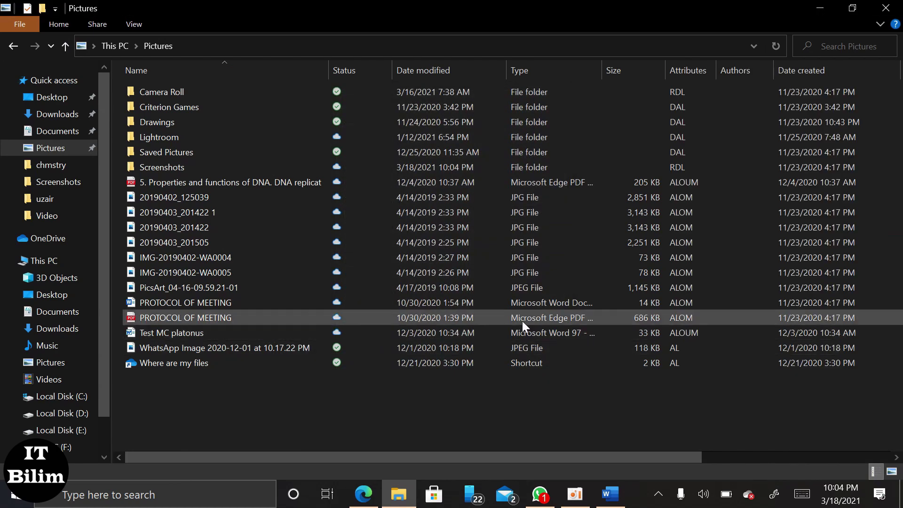
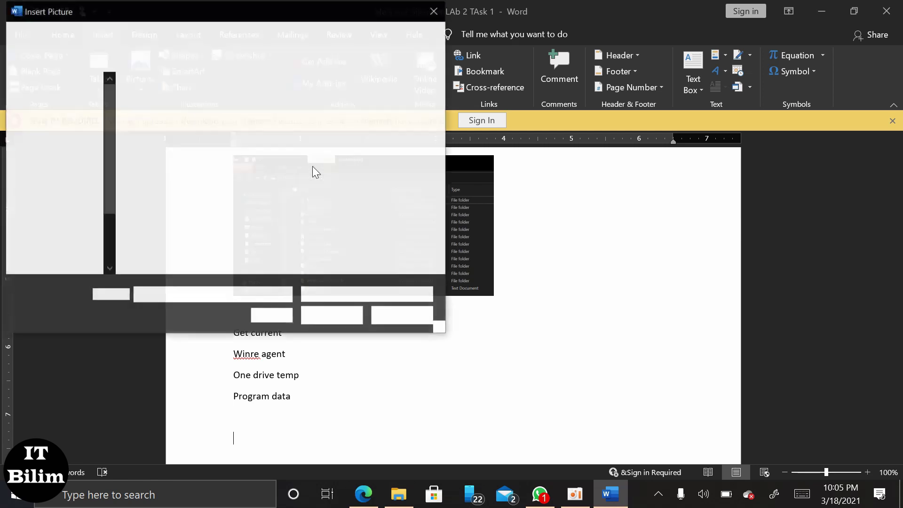
# Step: Insert Screenshot (145) into the Word report below the written observations and crop it to the Pictures file list
pyautogui.click(318, 141)
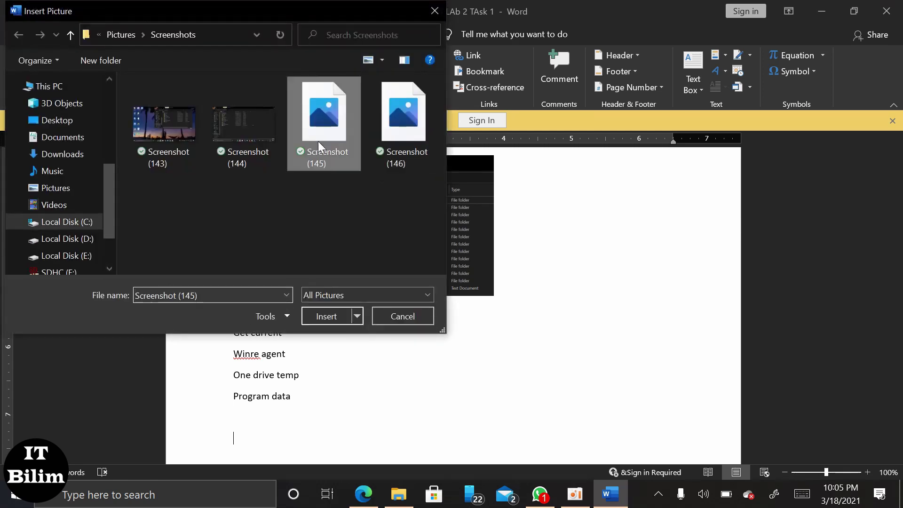
pyautogui.click(330, 317)
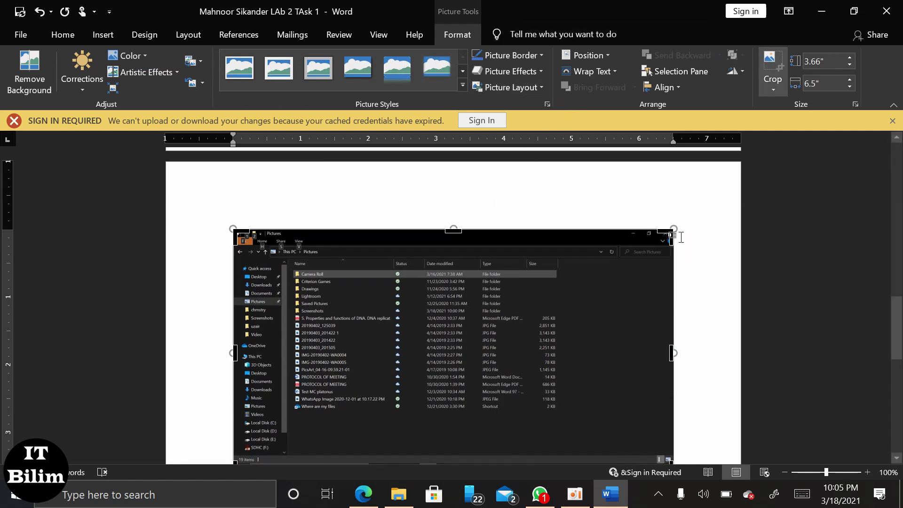
pyautogui.moveTo(667, 238); pyautogui.dragTo(574, 271)
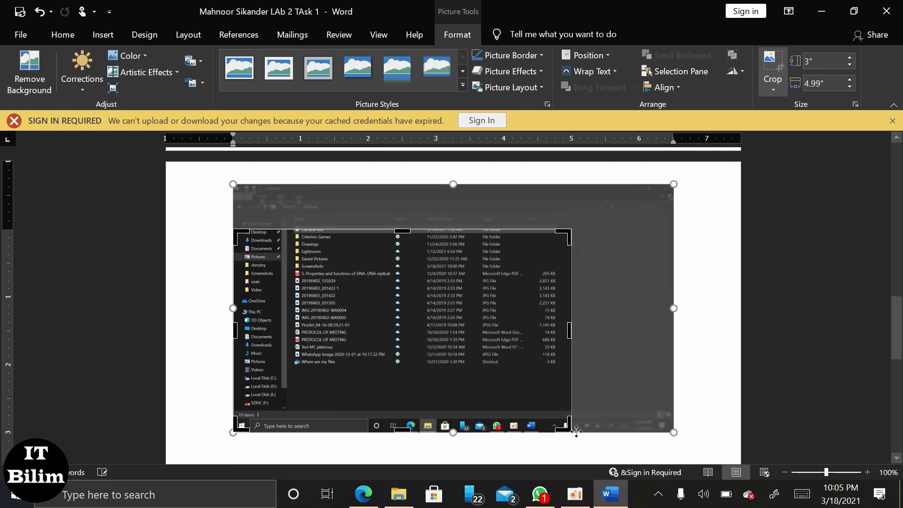
pyautogui.moveTo(559, 427); pyautogui.dragTo(588, 363)
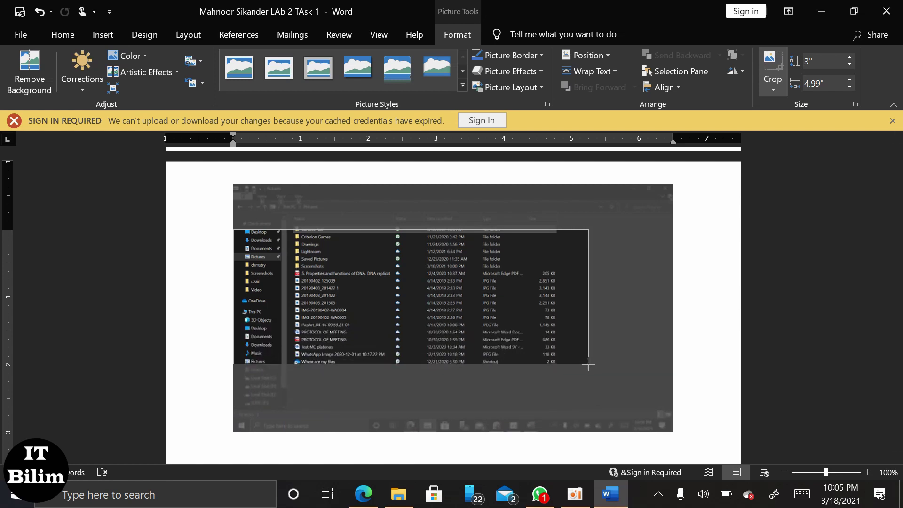
pyautogui.click(715, 226)
pyautogui.press('Return')
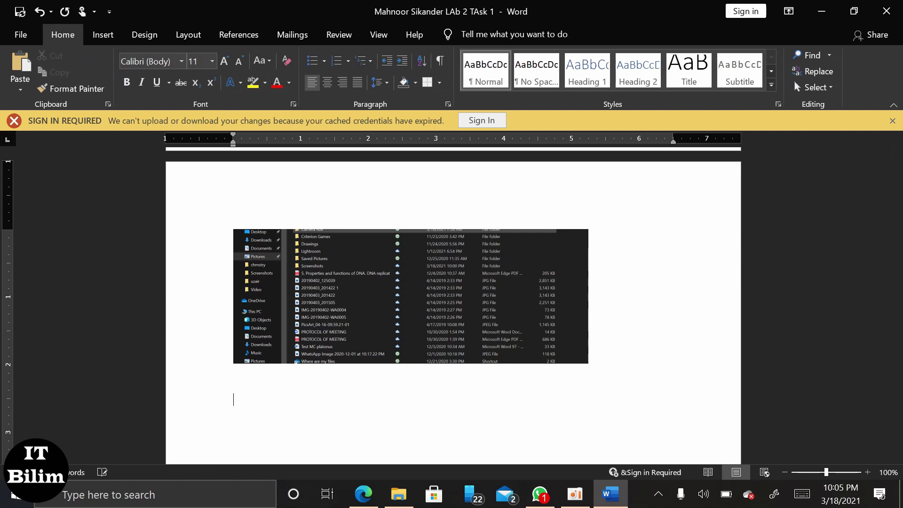
pyautogui.write('berfore')
pyautogui.press('Return')
pyautogui.press('Return')
pyautogui.press('BackSpace')
pyautogui.press('BackSpace')
pyautogui.press('BackSpace')
pyautogui.press('BackSpace')
pyautogui.press('BackSpace')
pyautogui.press('BackSpace')
pyautogui.press('BackSpace')
pyautogui.press('BackSpace')
pyautogui.press('BackSpace')
pyautogui.click(585, 242)
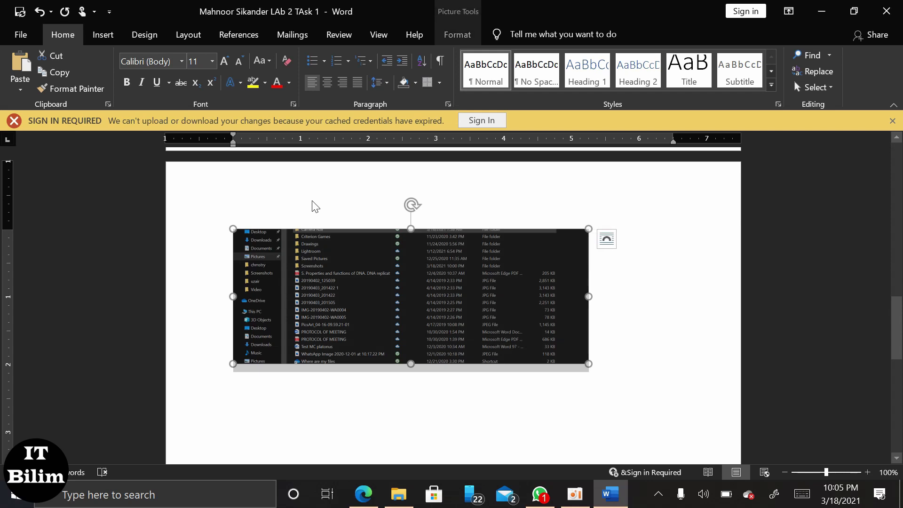
pyautogui.doubleClick(304, 201)
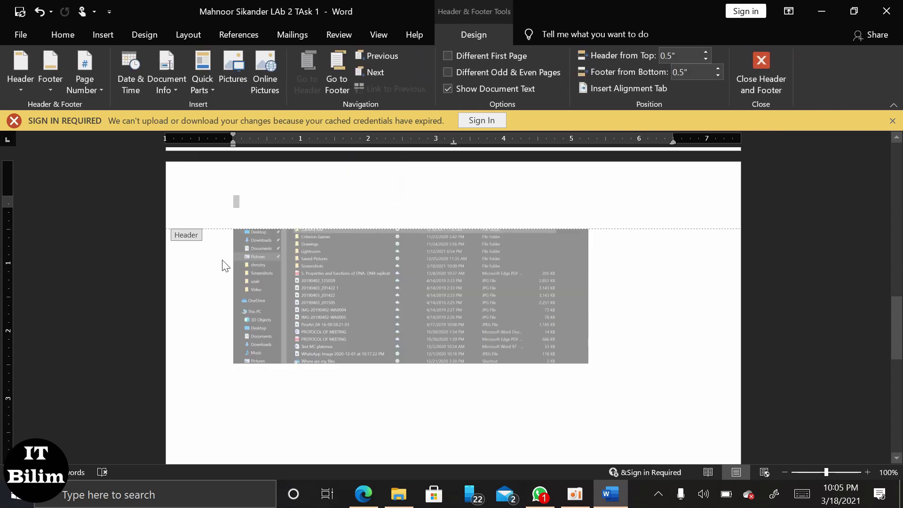
# Step: Return to the document body, caption the cropped screenshot "This is before pic" and start a new line
pyautogui.doubleClick(272, 385)
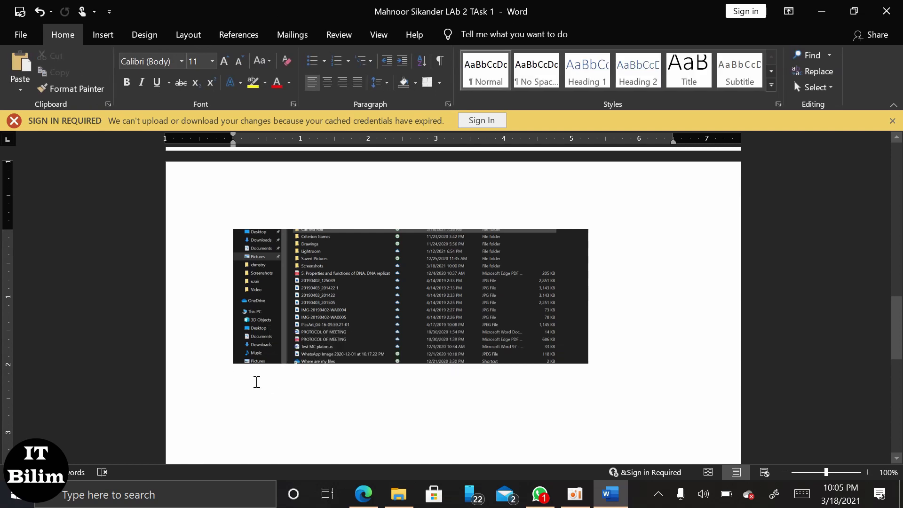
pyautogui.write('thus')
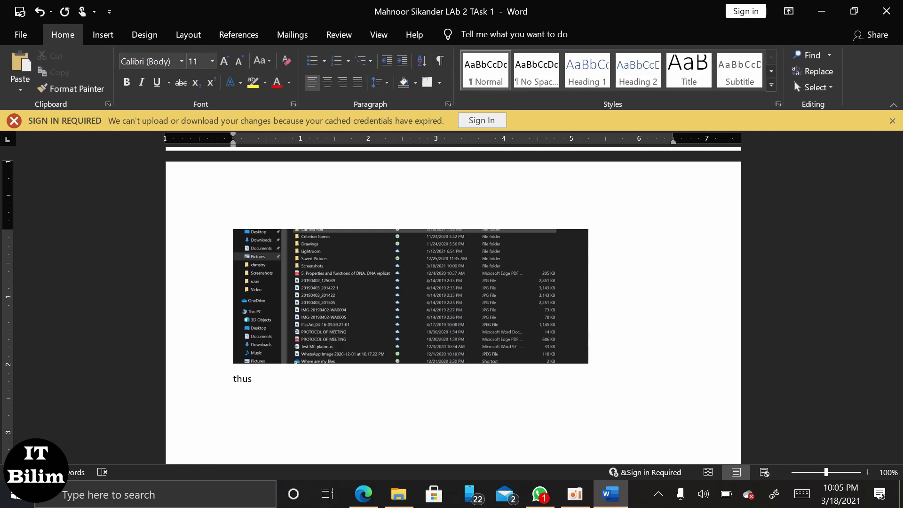
pyautogui.press('BackSpace')
pyautogui.press('BackSpace')
pyautogui.write('is is before pic')
pyautogui.press('Return')
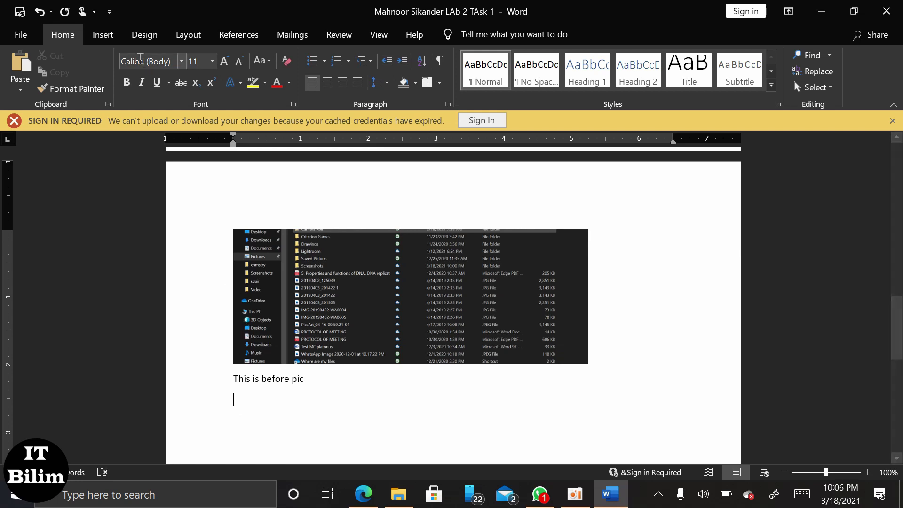
# Step: Insert Screenshot (146) below the "This is before pic" caption
pyautogui.click(95, 36)
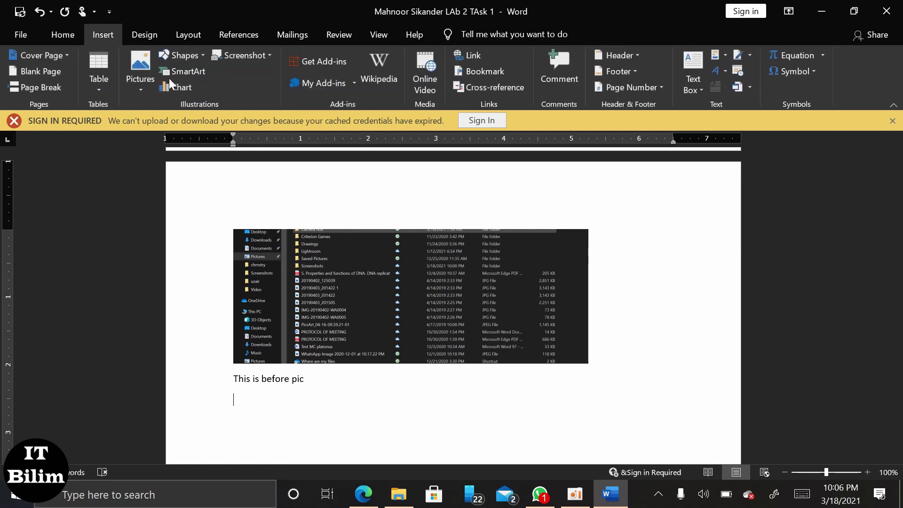
pyautogui.click(150, 73)
pyautogui.click(205, 127)
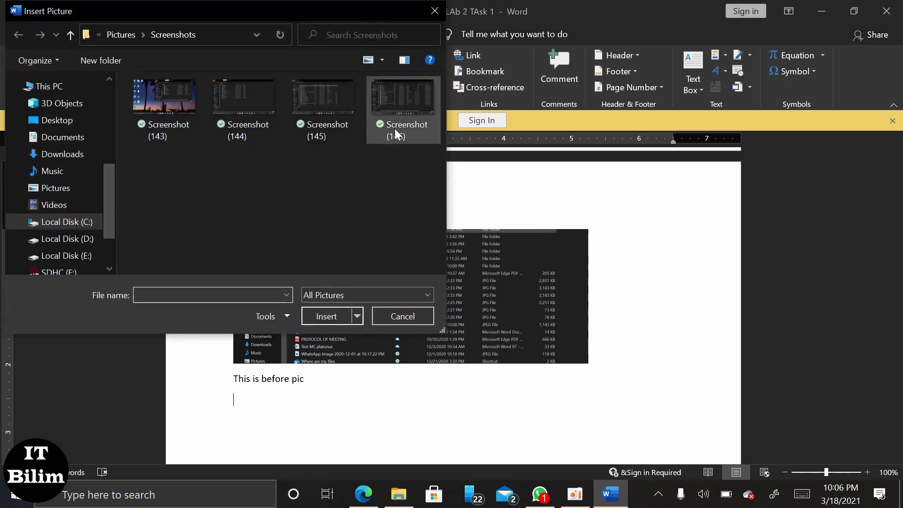
pyautogui.click(394, 129)
pyautogui.click(329, 319)
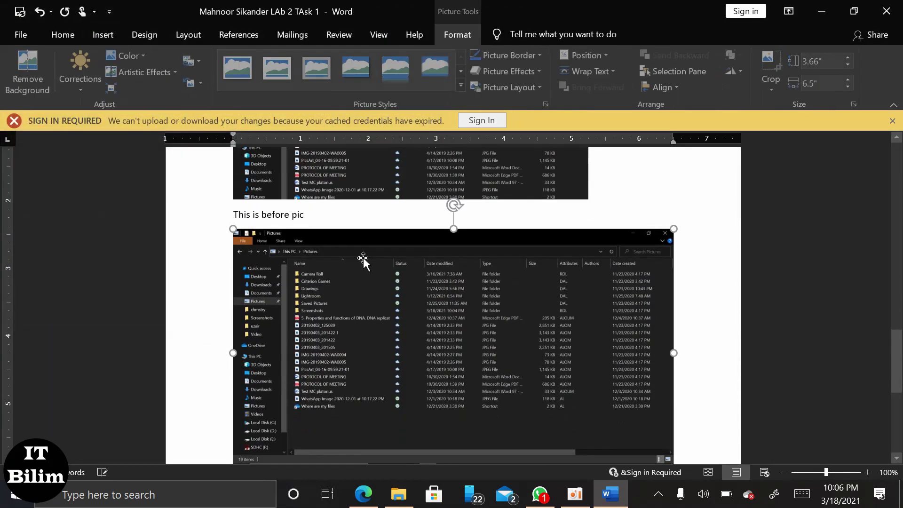
# Step: Crop the newly inserted screenshot to the file list with its added columns and caption it "This is after one pic"
pyautogui.click(771, 65)
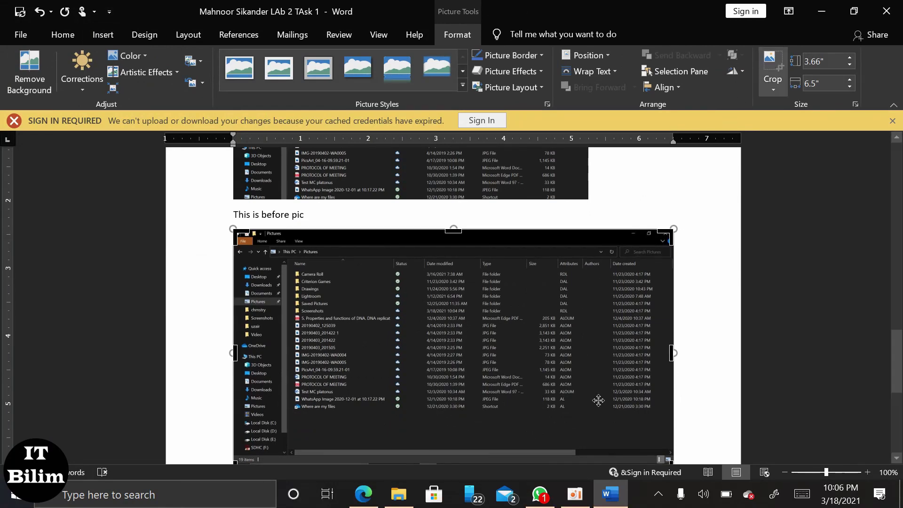
pyautogui.moveTo(666, 239); pyautogui.dragTo(643, 264)
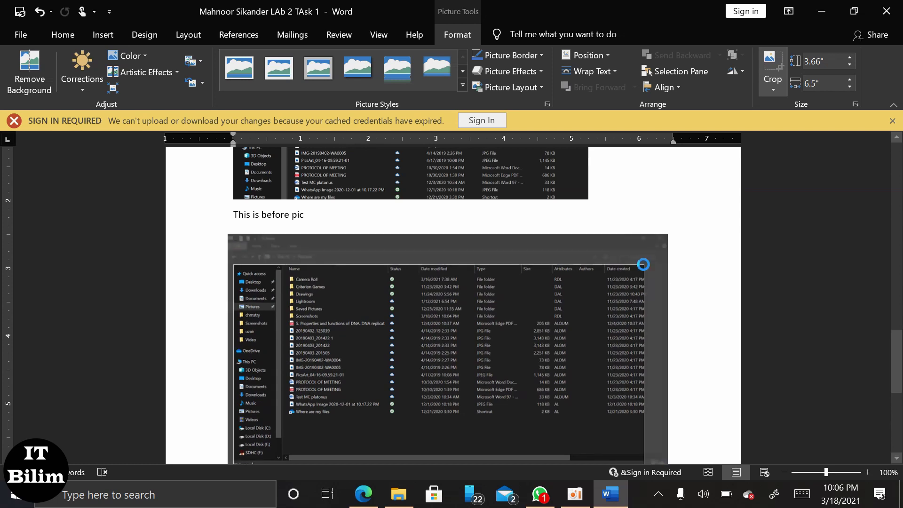
pyautogui.moveTo(643, 430); pyautogui.dragTo(648, 384)
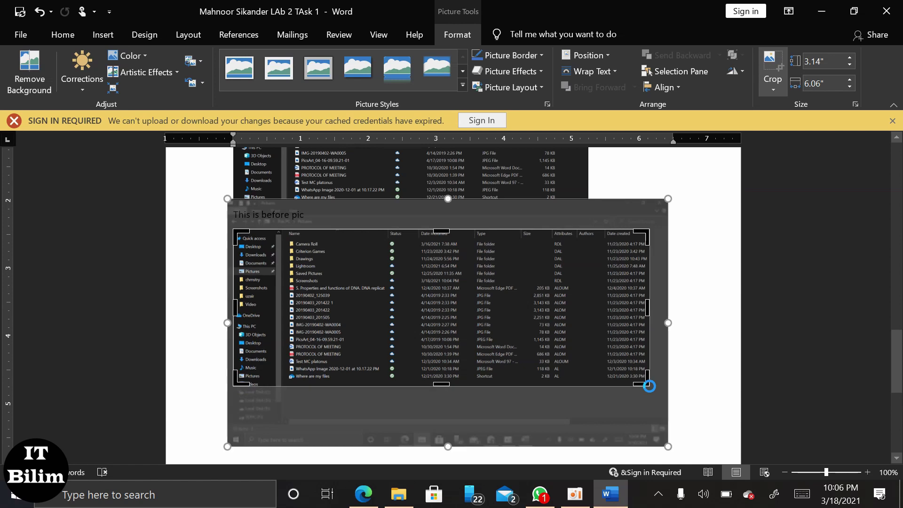
pyautogui.click(699, 344)
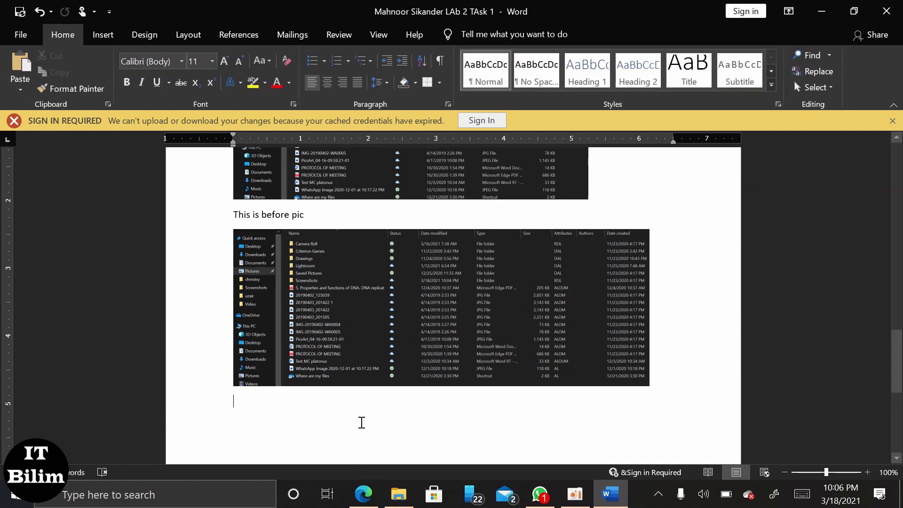
pyautogui.write('This is ')
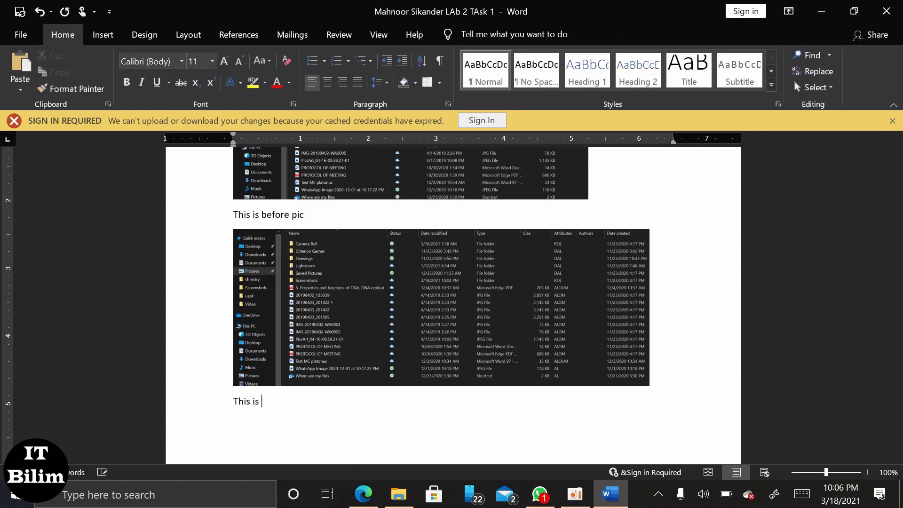
pyautogui.write('after one pic')
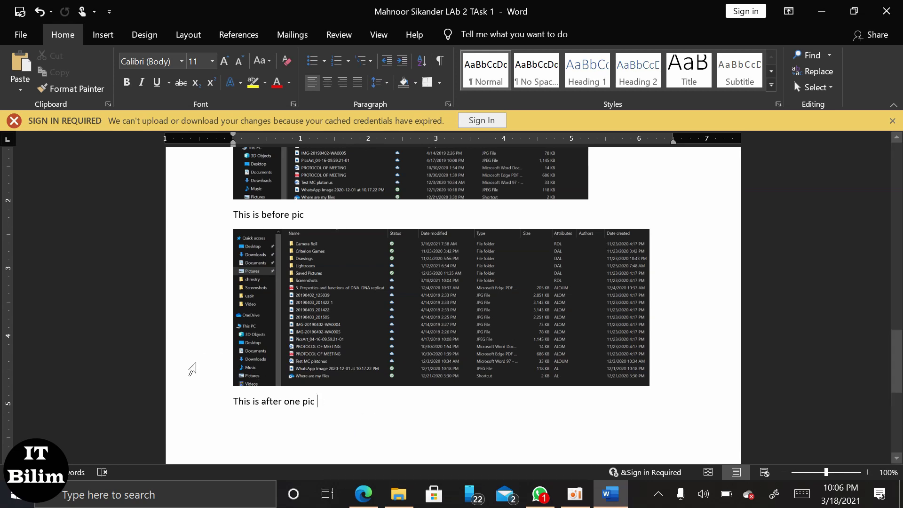
# Step: Switch to the LABORATORY 2 PDF in Edge and read the closing instruction after item 15, highlighting that sentence
pyautogui.scroll(10, 381, 383)
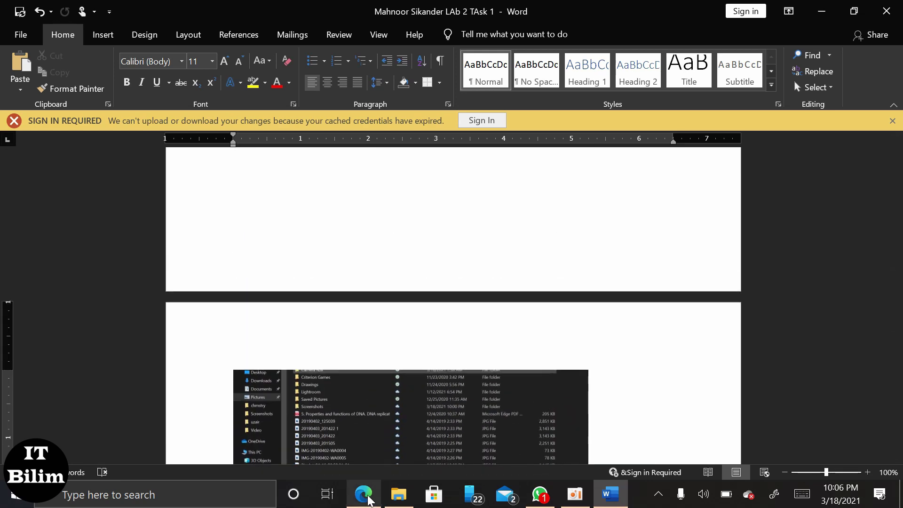
pyautogui.click(363, 493)
pyautogui.scroll(-1, 393, 315)
pyautogui.click(257, 209)
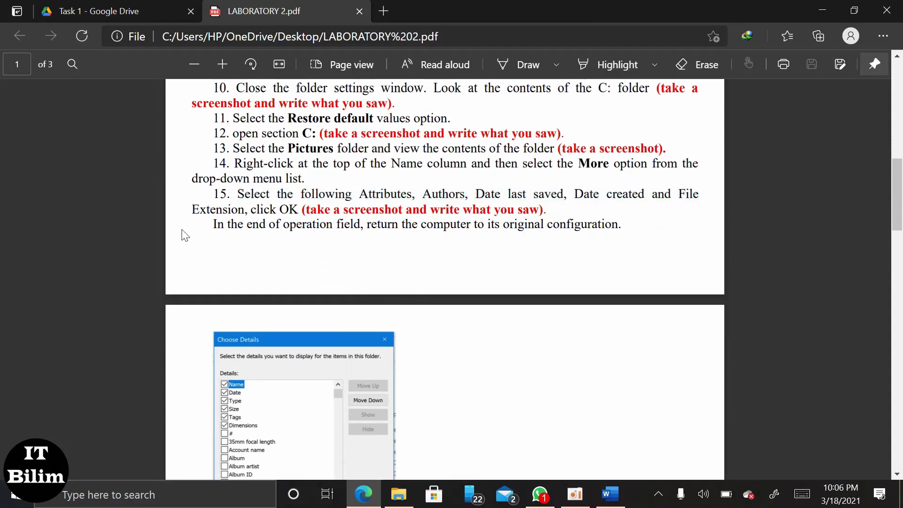
pyautogui.moveTo(208, 226); pyautogui.dragTo(619, 225)
pyautogui.scroll(-10, 504, 275)
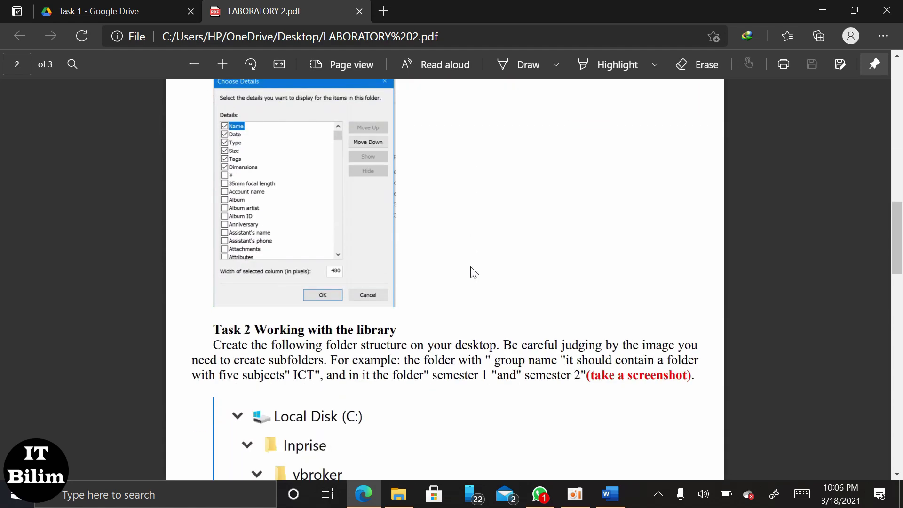
pyautogui.scroll(7, 469, 270)
pyautogui.scroll(1, 473, 272)
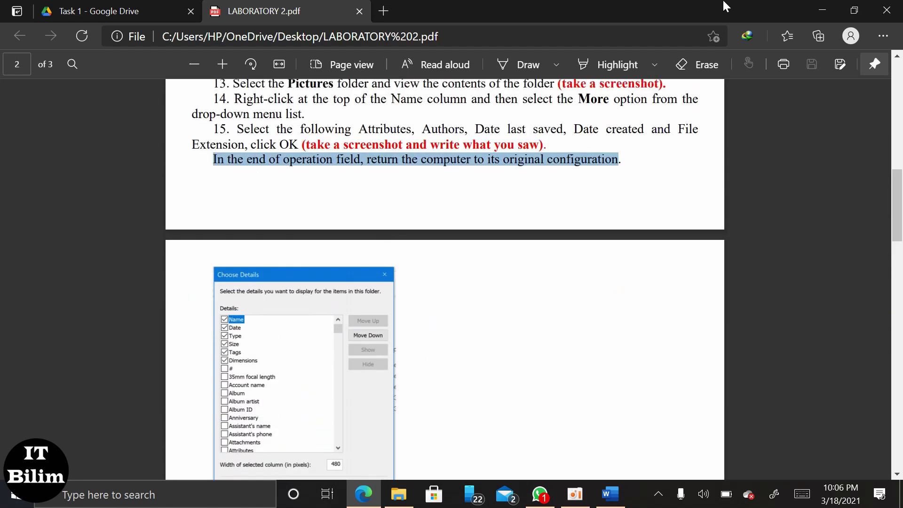
# Step: Return to File Explorer and remove the File extension, Attributes, Date last saved and Authors columns from the Pictures folder
pyautogui.click(810, 10)
pyautogui.click(398, 494)
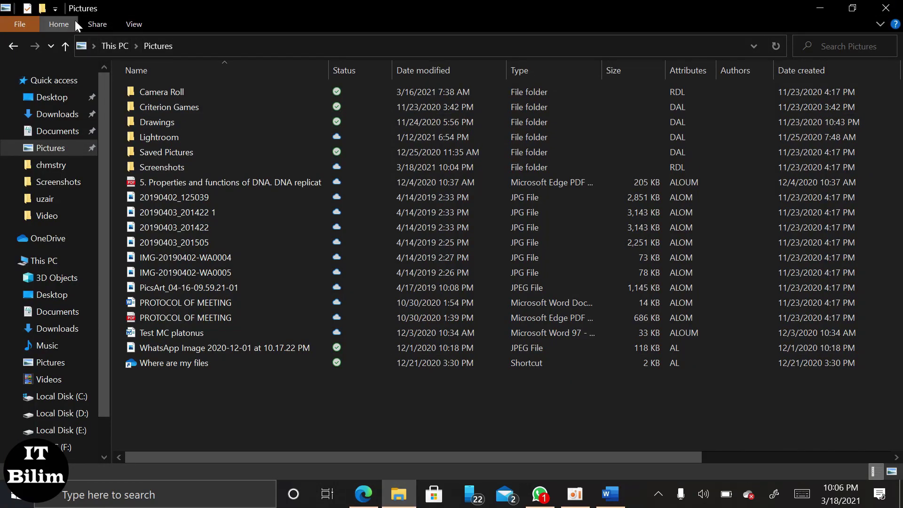
pyautogui.rightClick(145, 70)
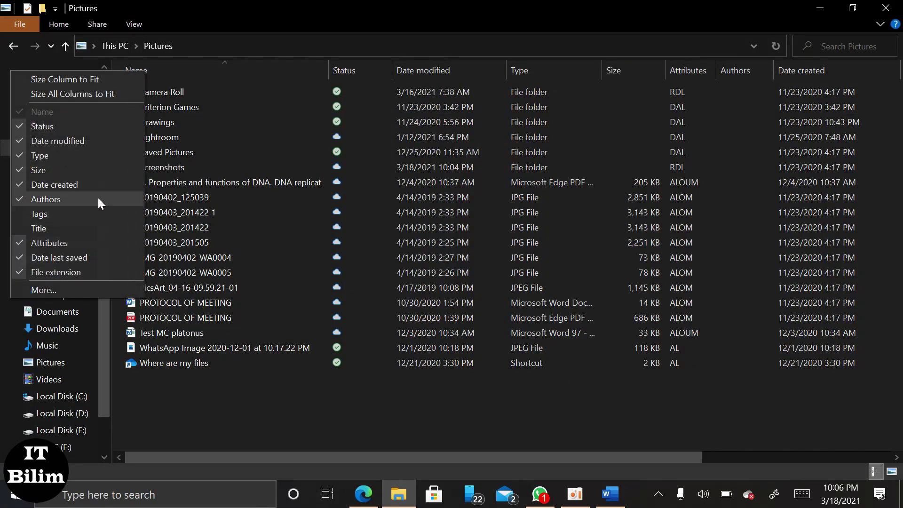
pyautogui.click(81, 269)
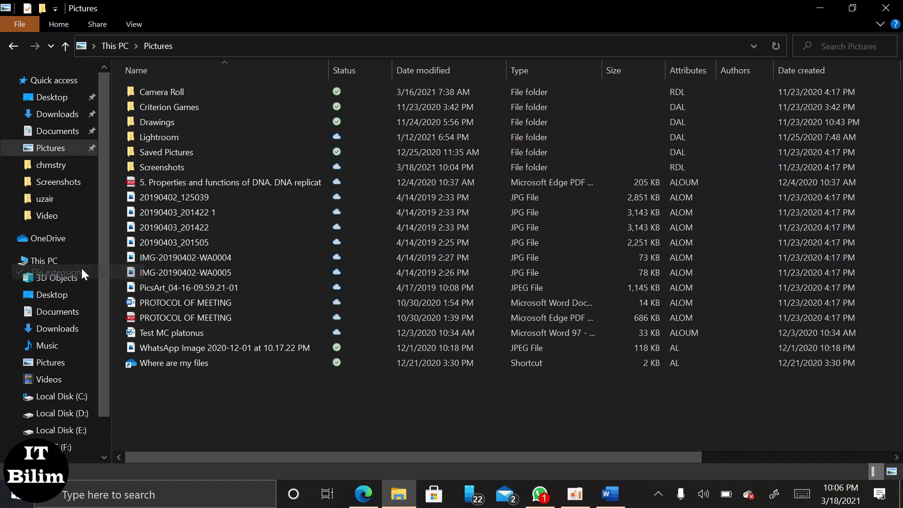
pyautogui.rightClick(173, 70)
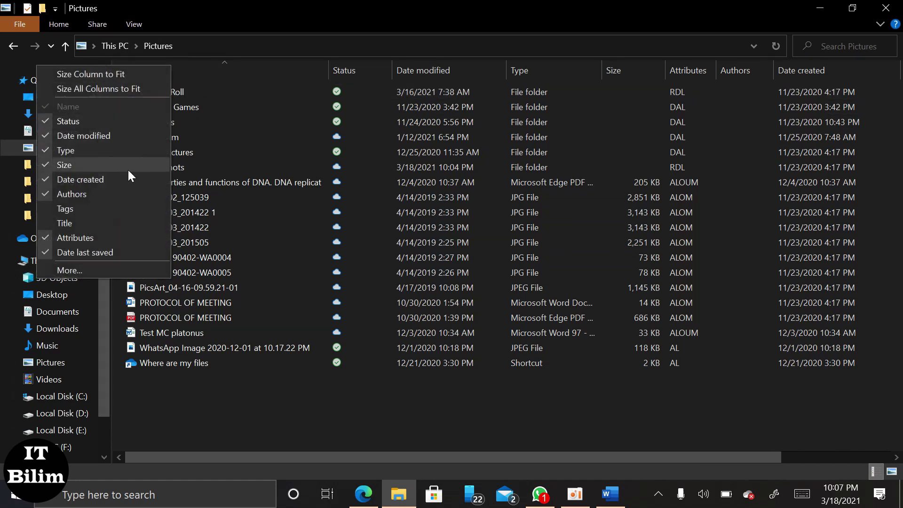
pyautogui.click(104, 239)
pyautogui.rightClick(165, 75)
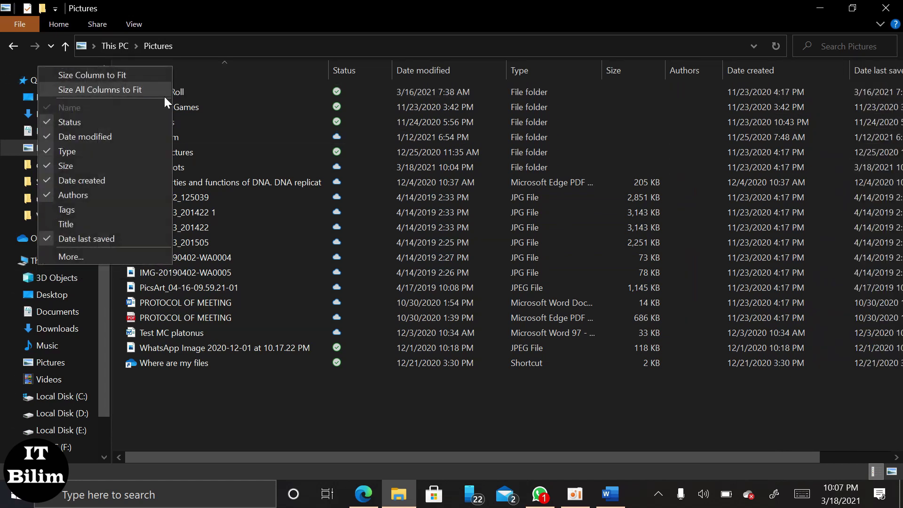
pyautogui.click(121, 238)
pyautogui.rightClick(180, 73)
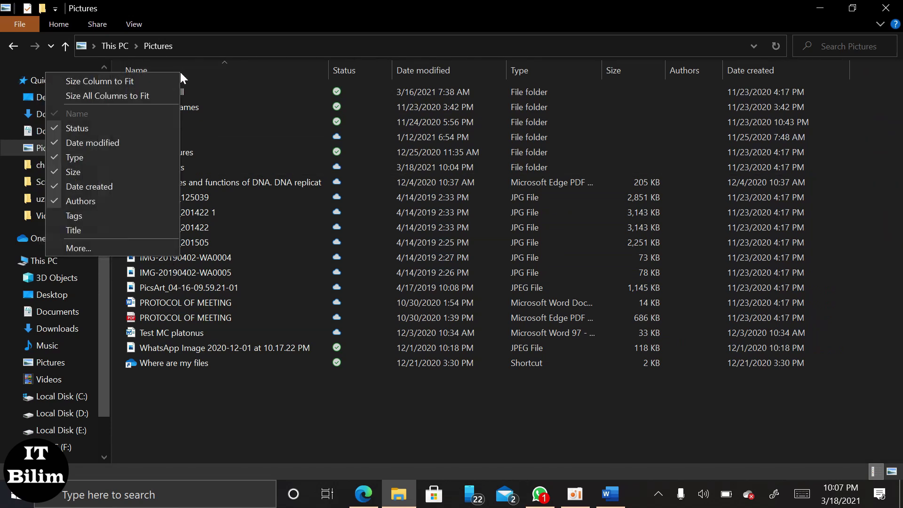
pyautogui.click(141, 202)
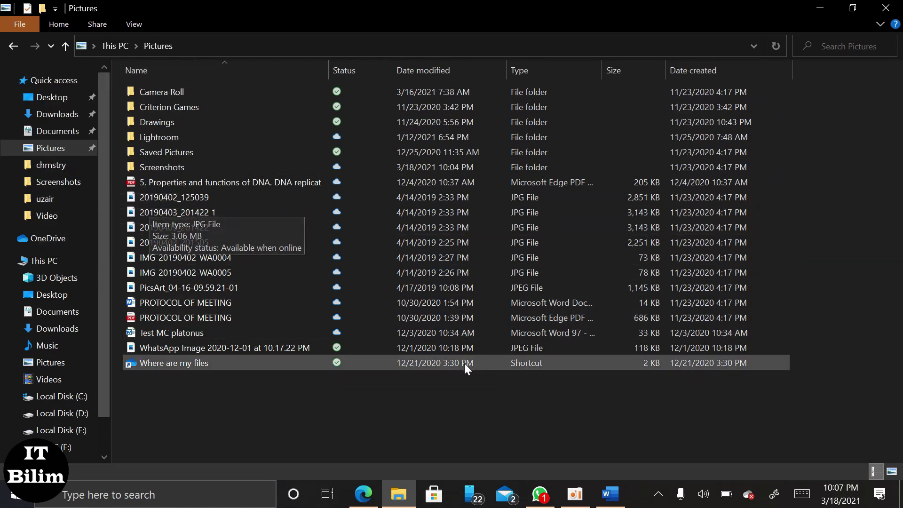